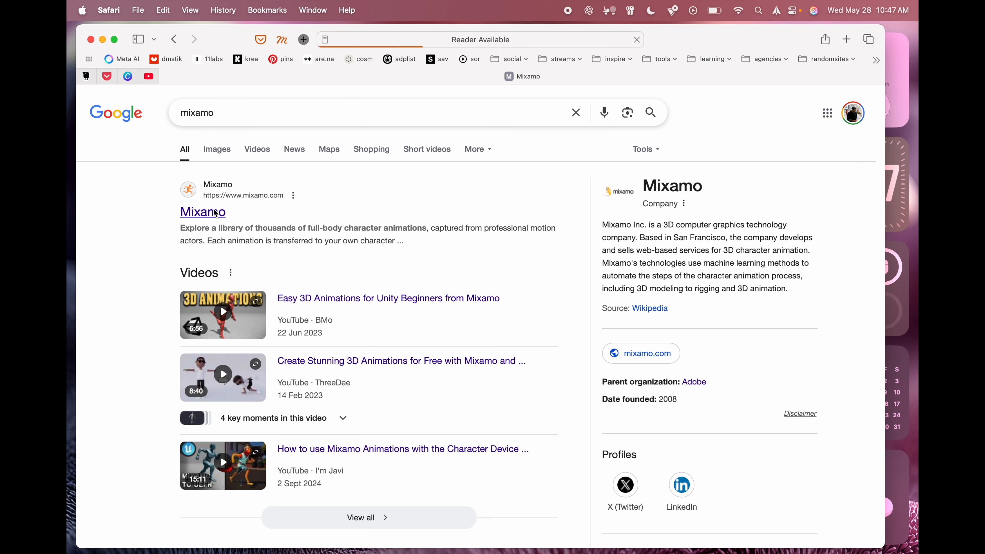
Open the Mixamo website from the search results, log in, and go to the character library.
left_click(212, 211)
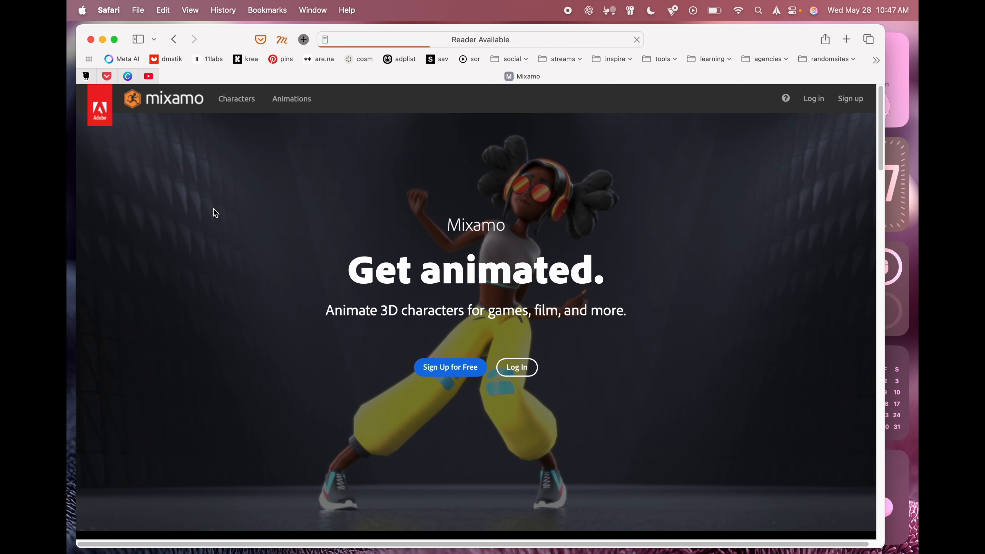
left_click(518, 372)
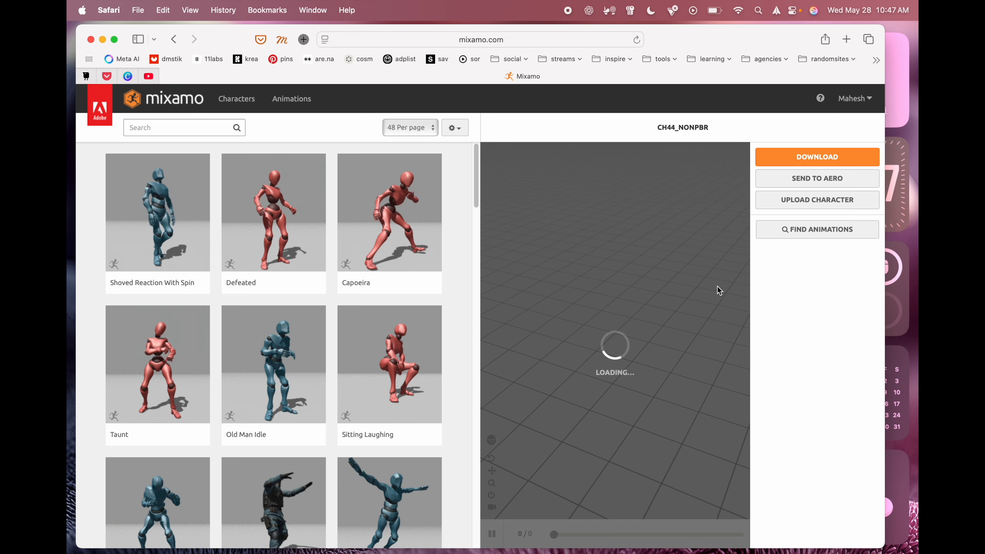
left_click(226, 99)
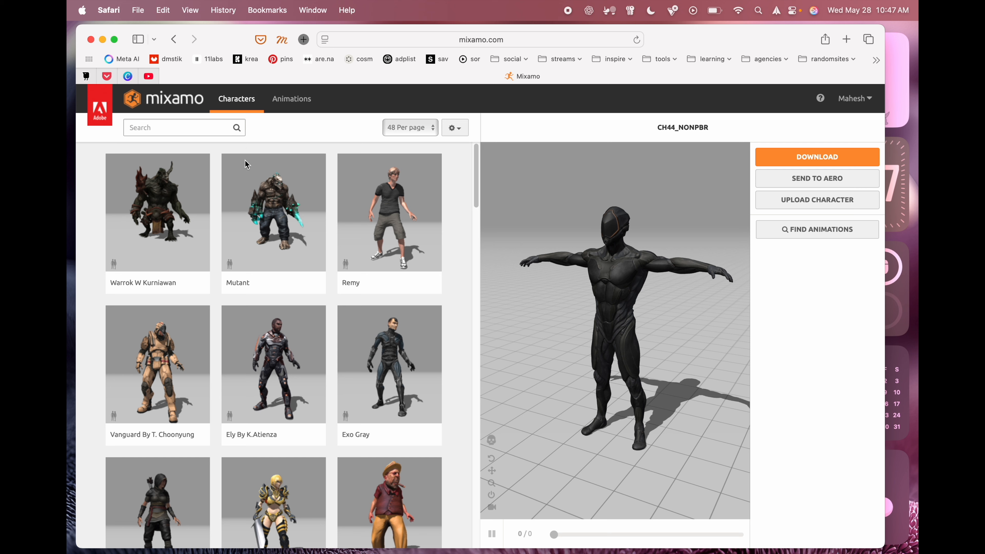
Choose Louise from the character library and confirm using her in place of the current character.
scroll(259, 200, "down", 9)
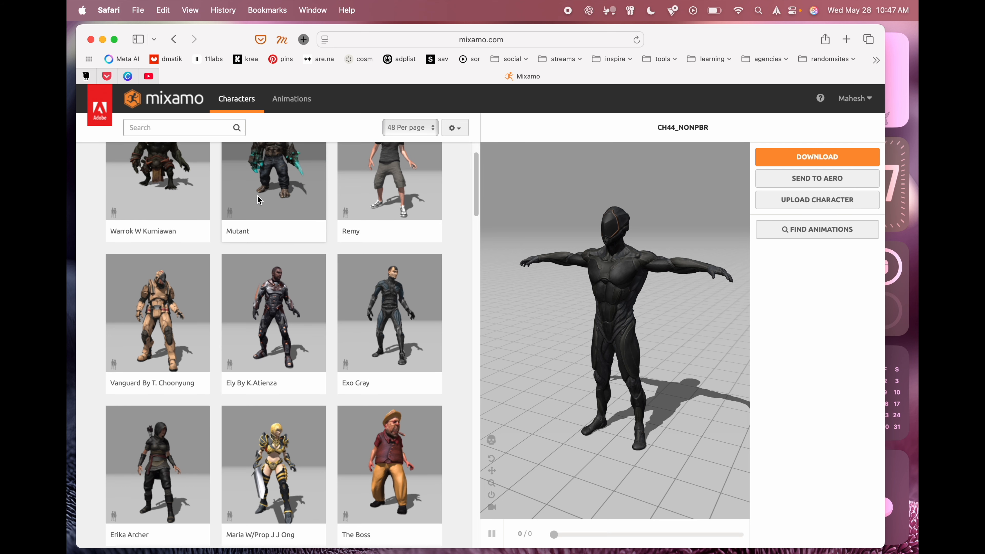
scroll(259, 201, "down", 2)
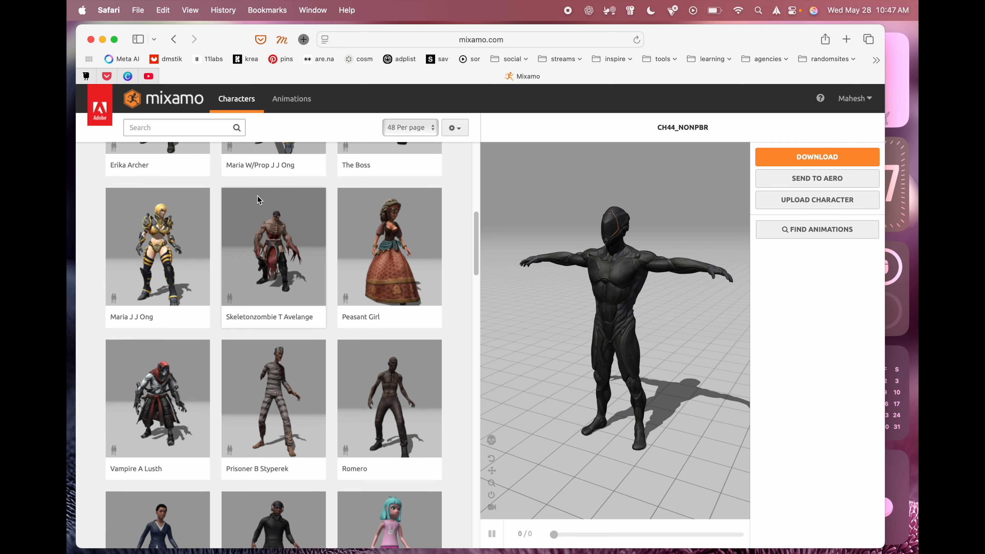
scroll(414, 340, "down", 6)
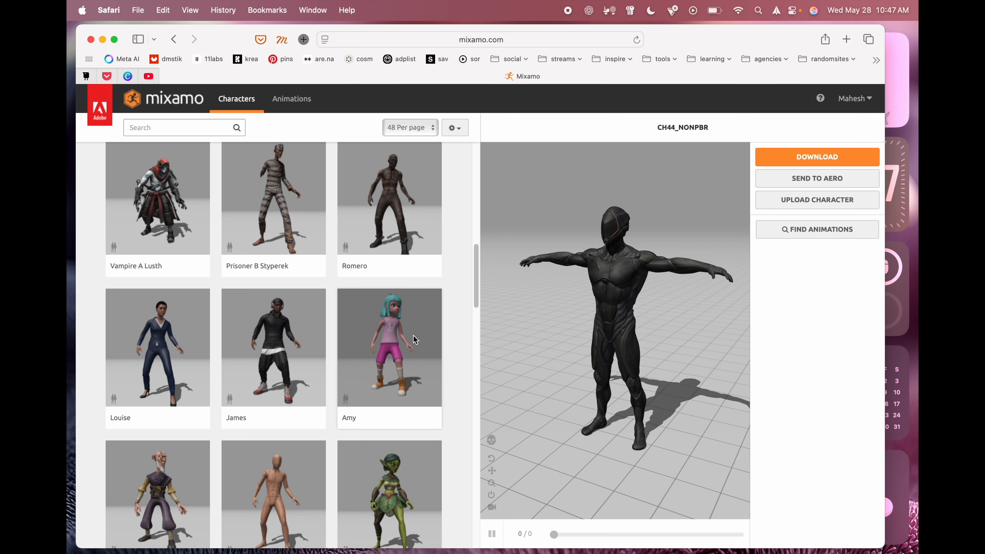
scroll(411, 342, "down", 1)
left_click(169, 345)
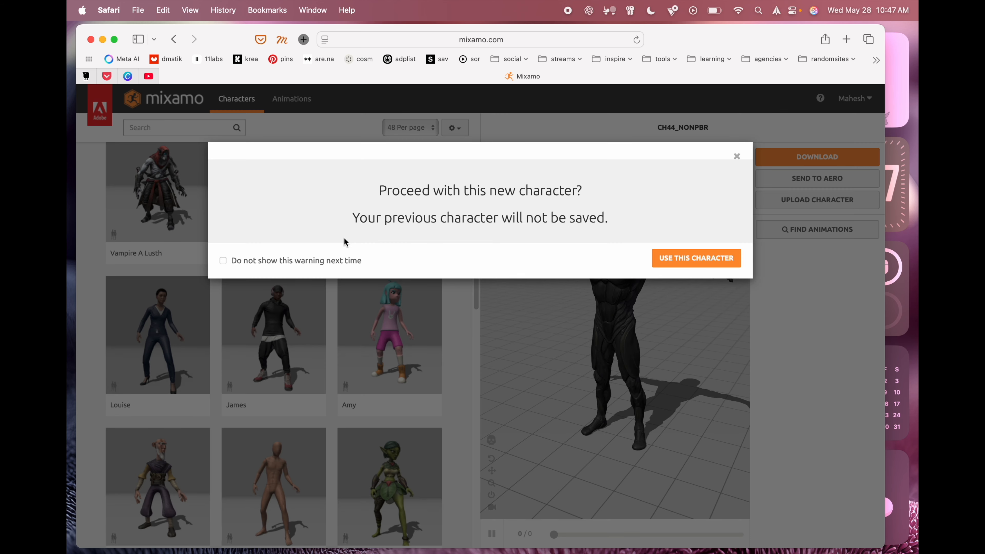
left_click(737, 253)
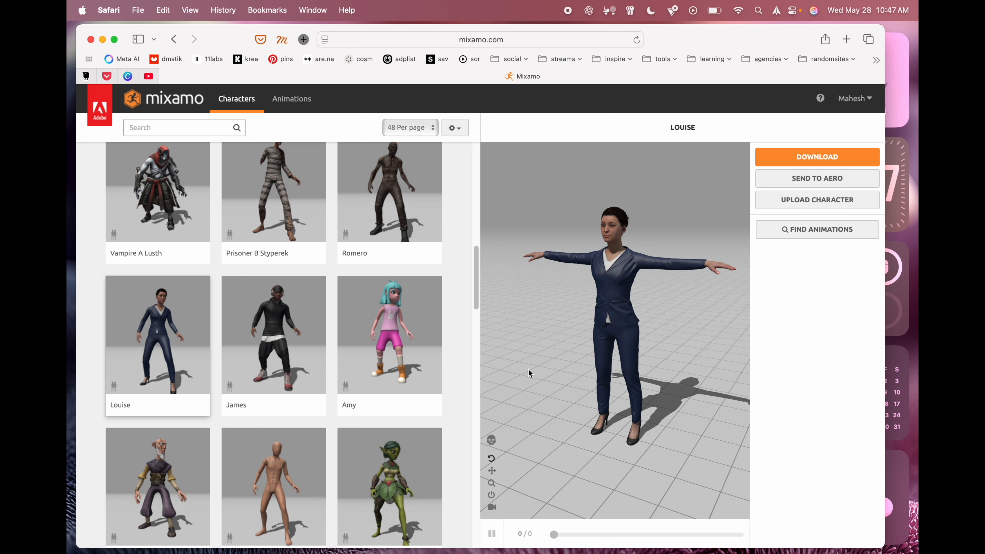
scroll(521, 373, "down", 3)
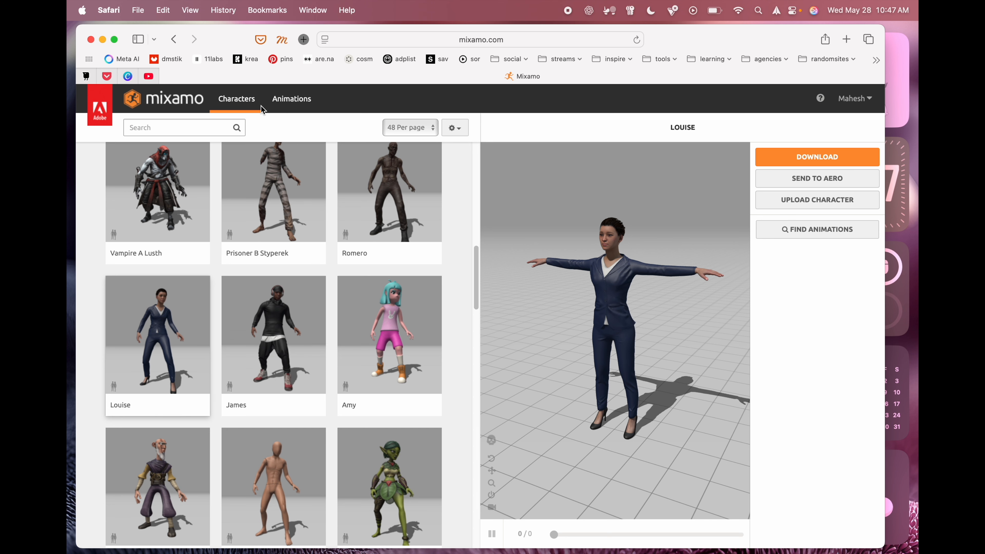
Find the Angry animation in the animation library and apply it to Louise.
left_click(282, 104)
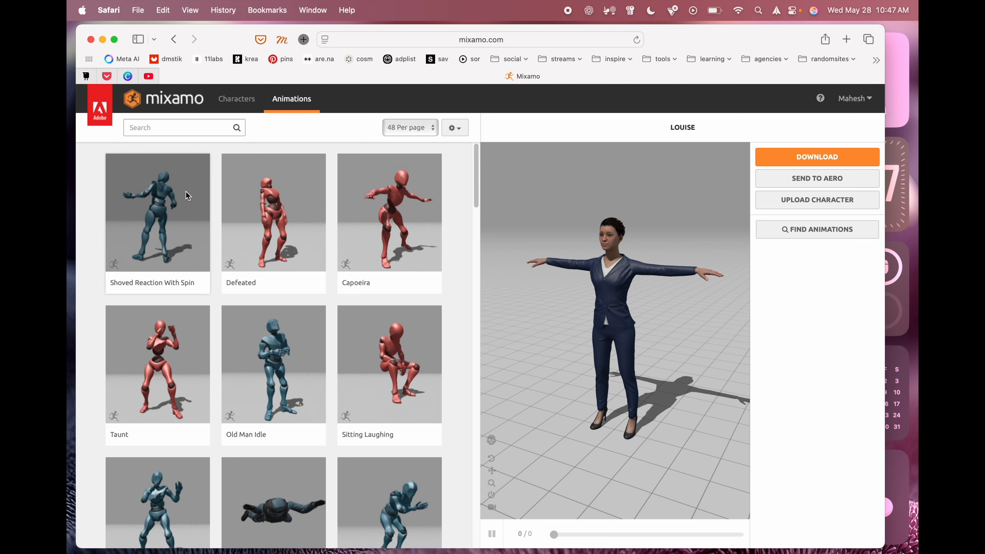
scroll(186, 194, "down", 5)
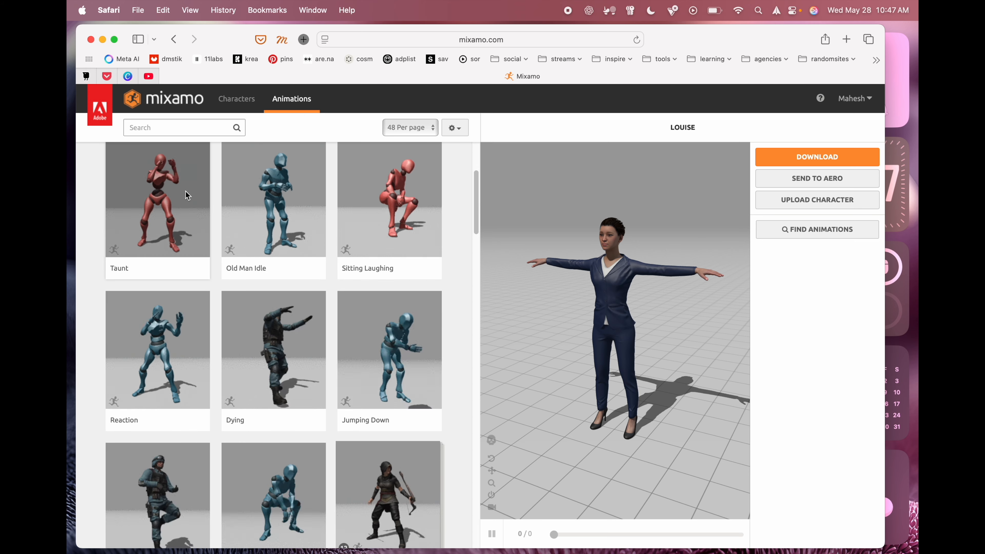
scroll(280, 281, "down", 10)
left_click(280, 281)
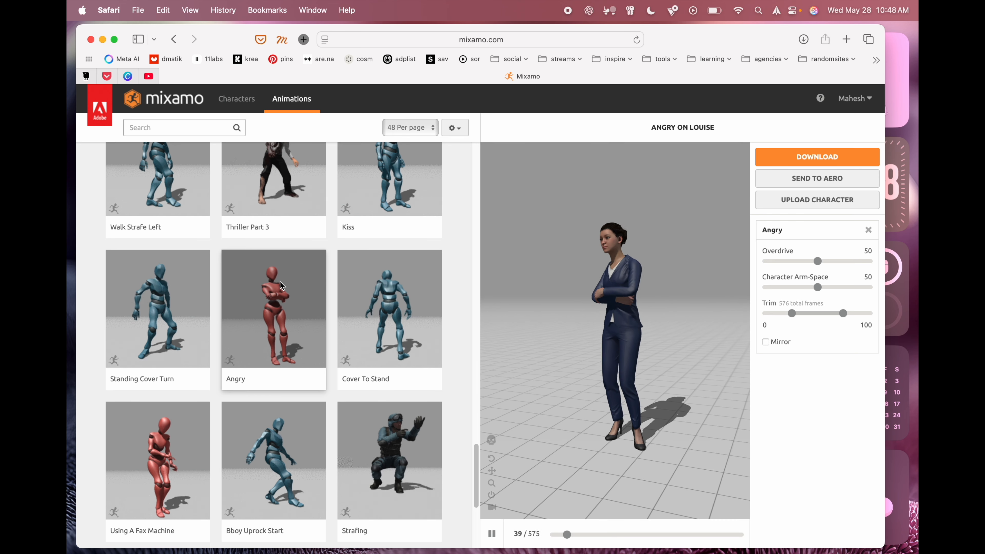
Download the Angry animation on Louise, and minimise the browser window.
left_click(826, 159)
left_click(634, 286)
left_click(102, 40)
Check the downloaded FBX files in the Downloads folder in Finder, and close the Finder window.
mouse_move(70, 117)
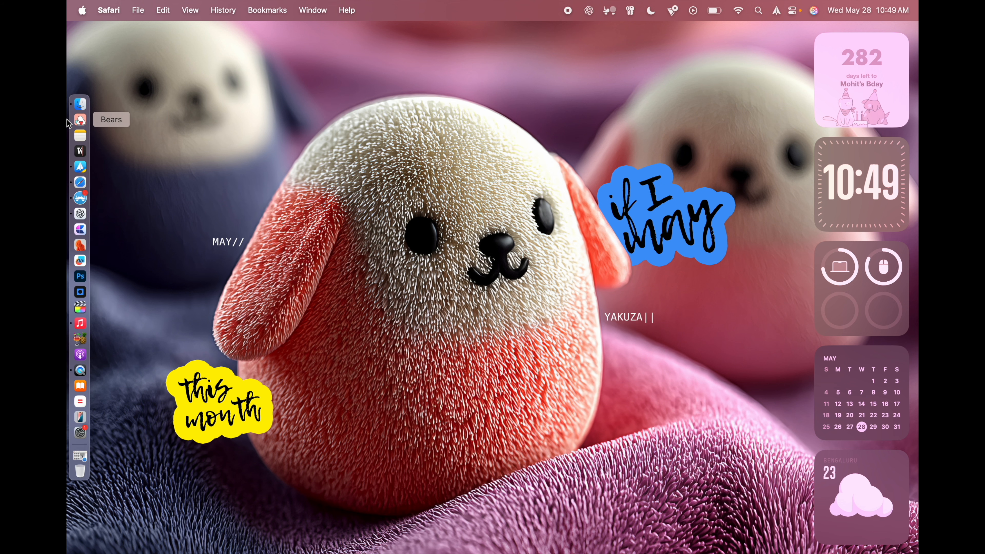
left_click(76, 109)
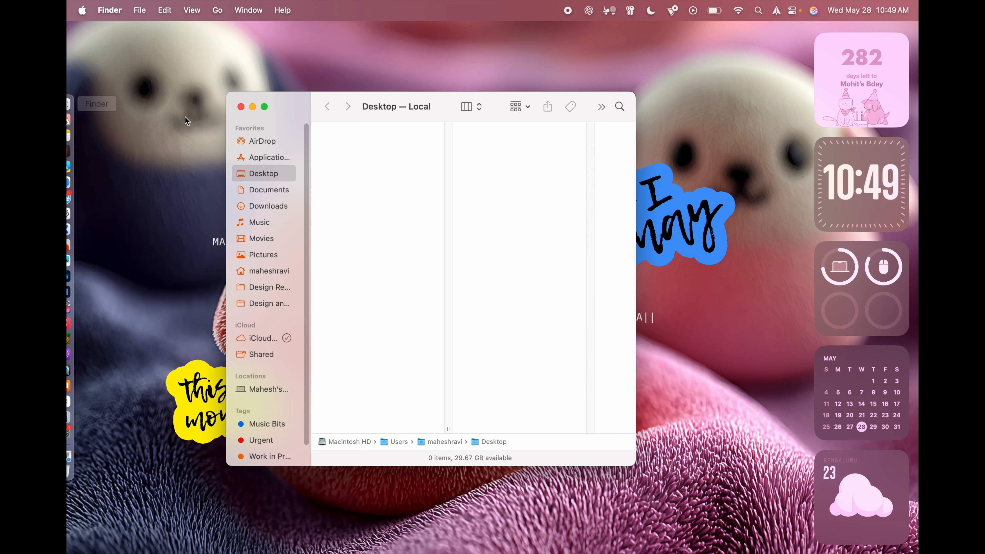
left_click(252, 205)
left_click_drag(387, 190, 349, 134)
left_click(393, 295)
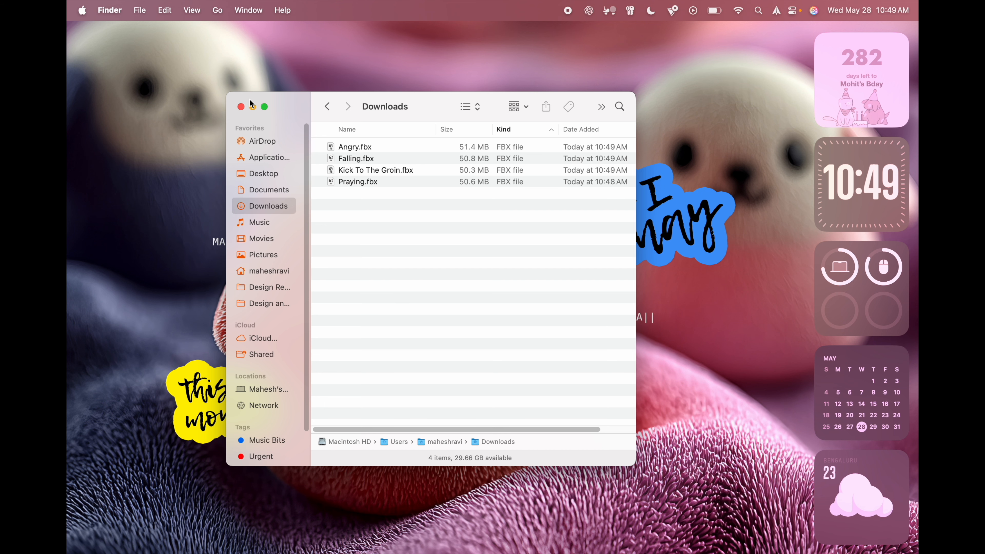
left_click(240, 107)
Search the computer for "cinema 4D" and launch Cinema 4D.
mouse_move(68, 178)
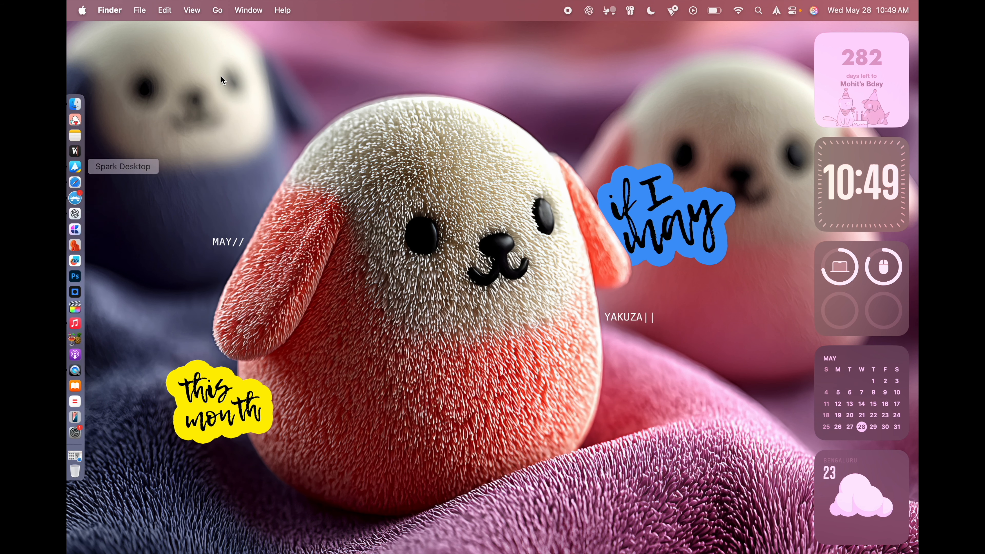
left_click(758, 9)
type("cinema 4D")
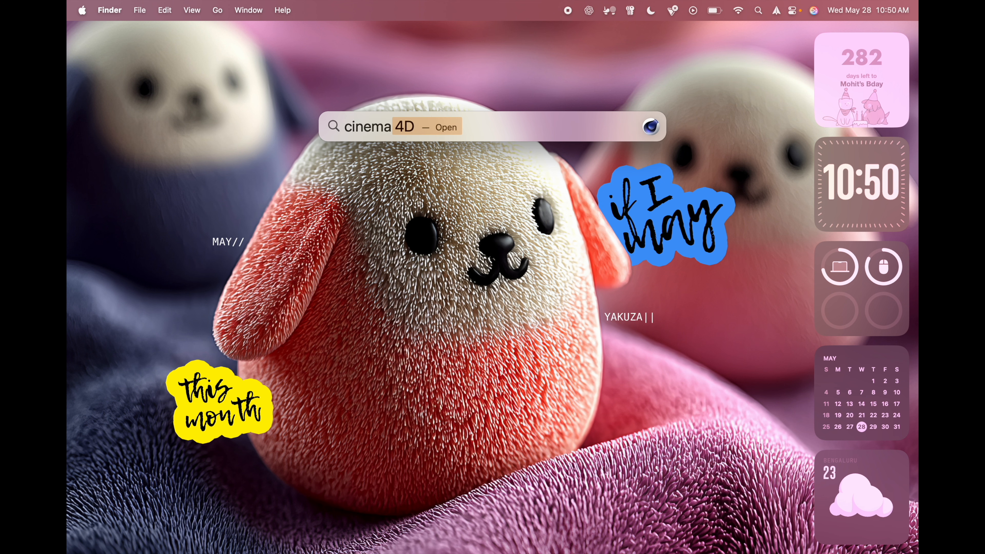
key("Return")
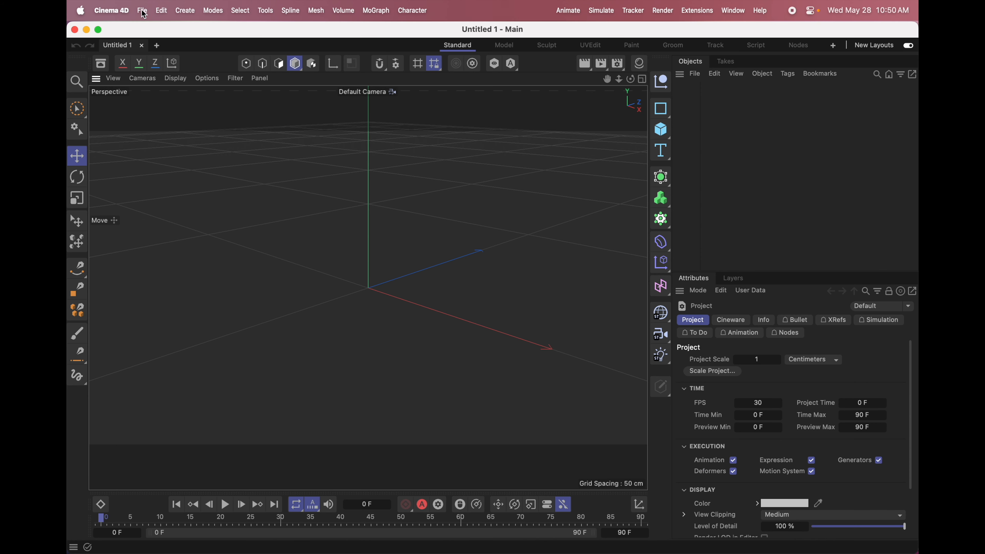
Open Angry.fbx from the Downloads folder with the default FBX import settings, and briefly play back its animation.
left_click(144, 15)
left_click(150, 72)
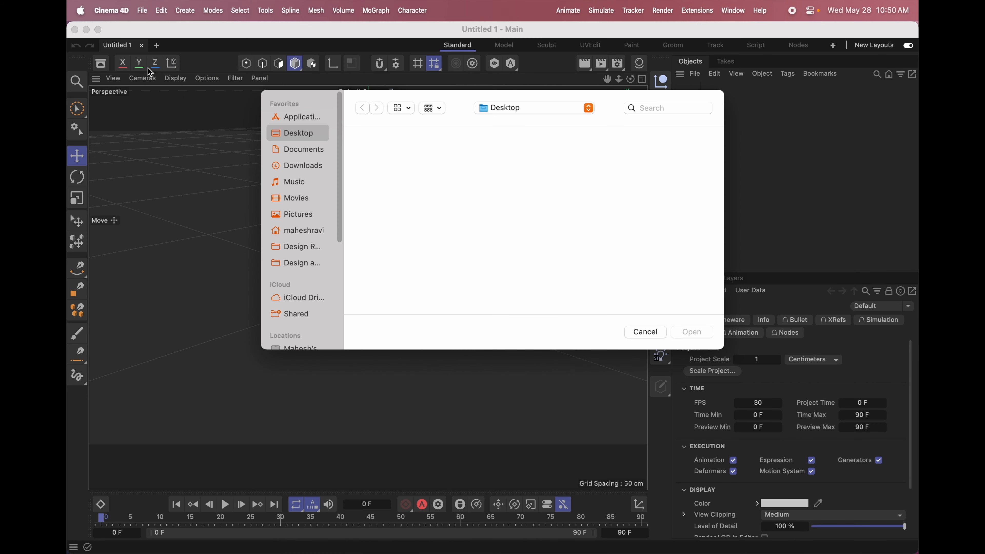
left_click(297, 166)
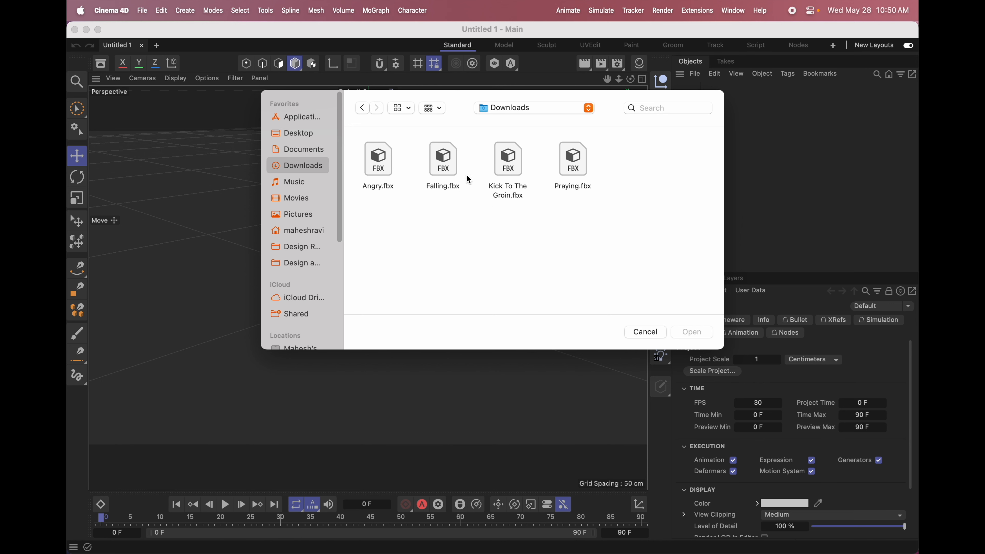
left_click(385, 167)
left_click(684, 328)
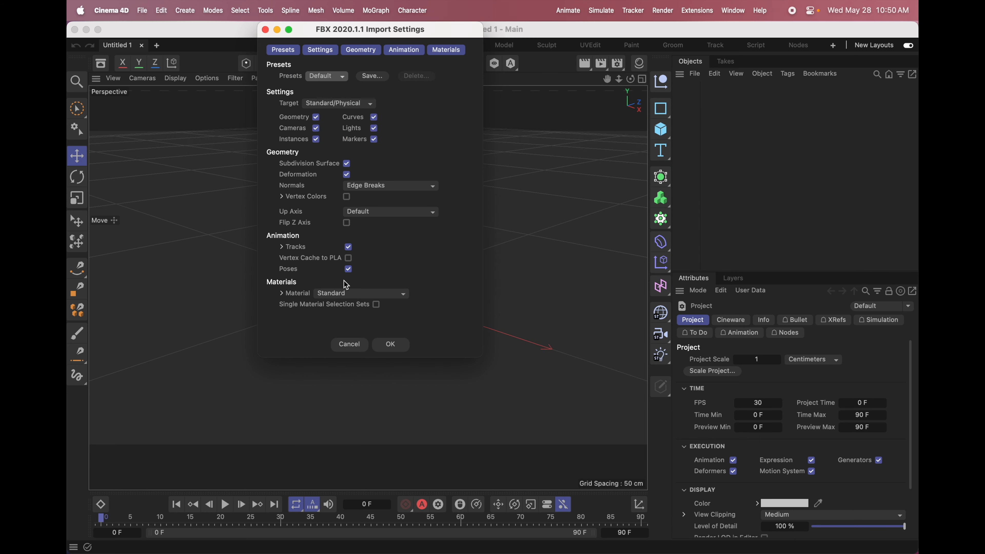
left_click(391, 344)
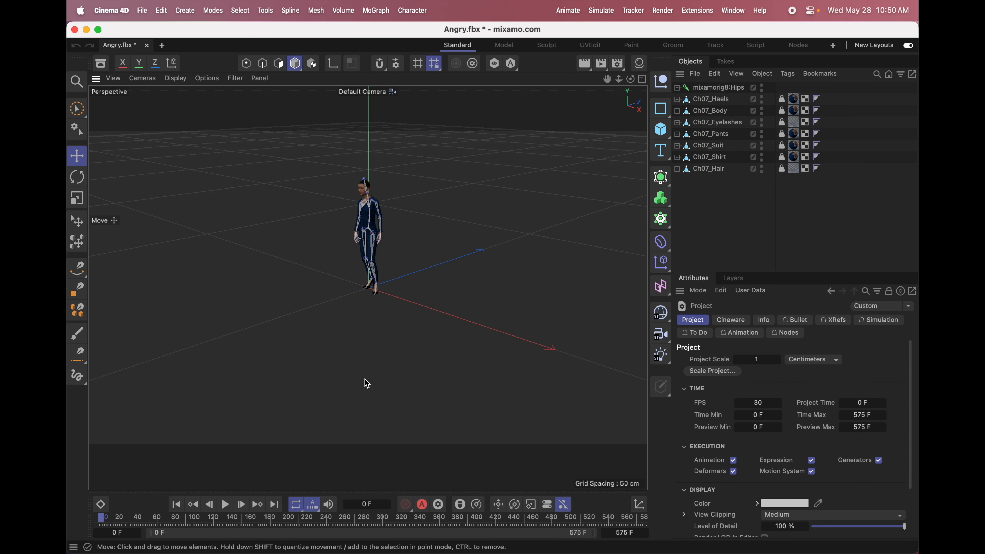
left_click(227, 505)
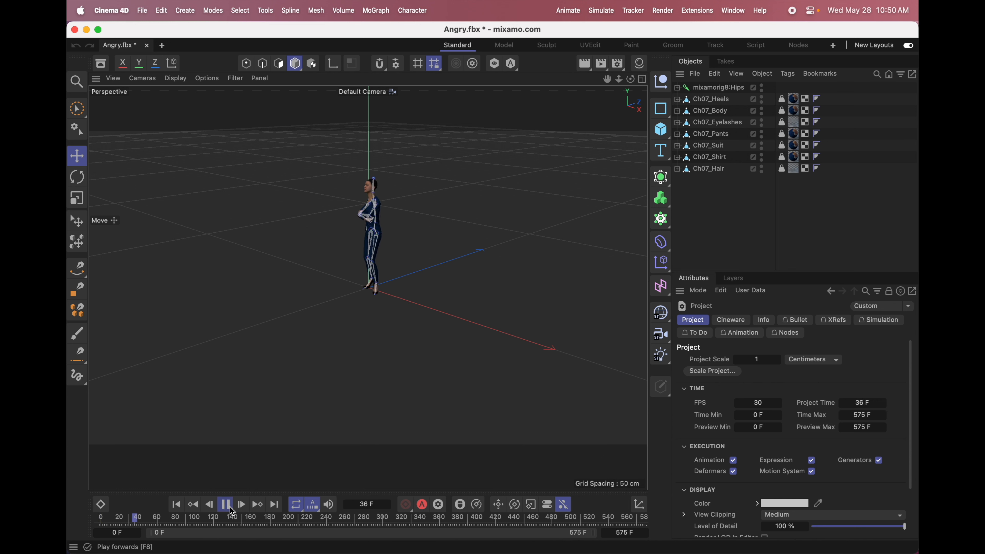
left_click(226, 507)
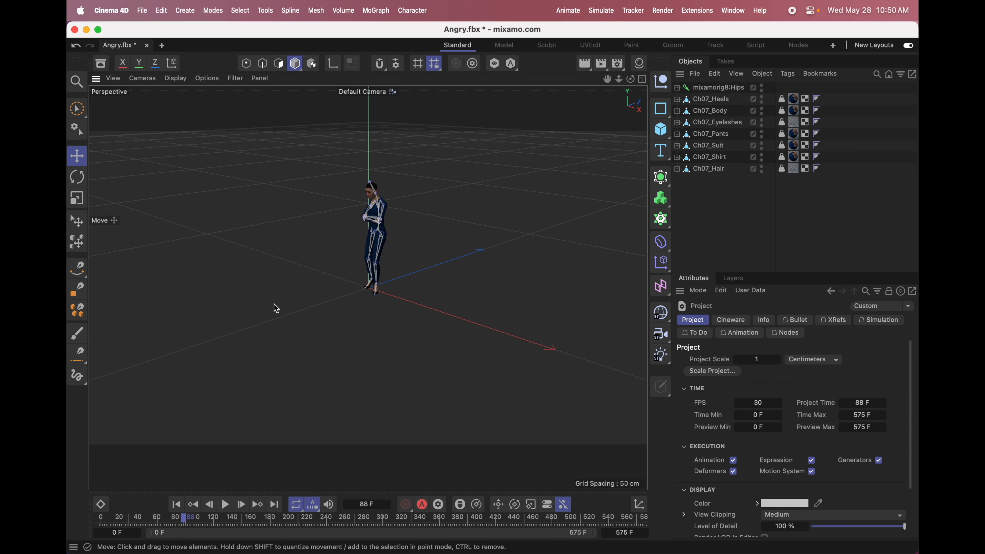
Add a Plane object under the character's feet as a floor.
left_click_drag(660, 129, 690, 169)
left_click(229, 294)
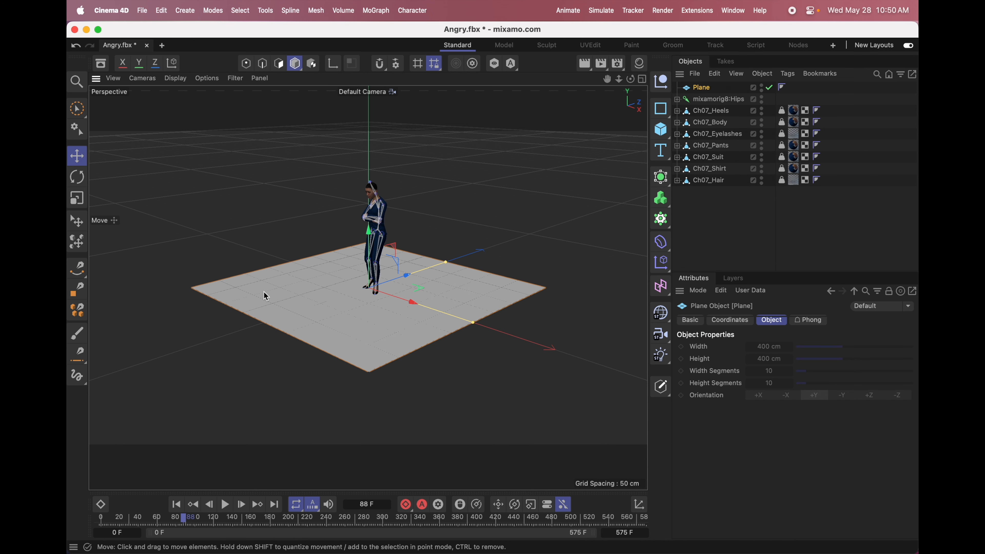
left_click(238, 159)
left_click(335, 270)
left_click(259, 176)
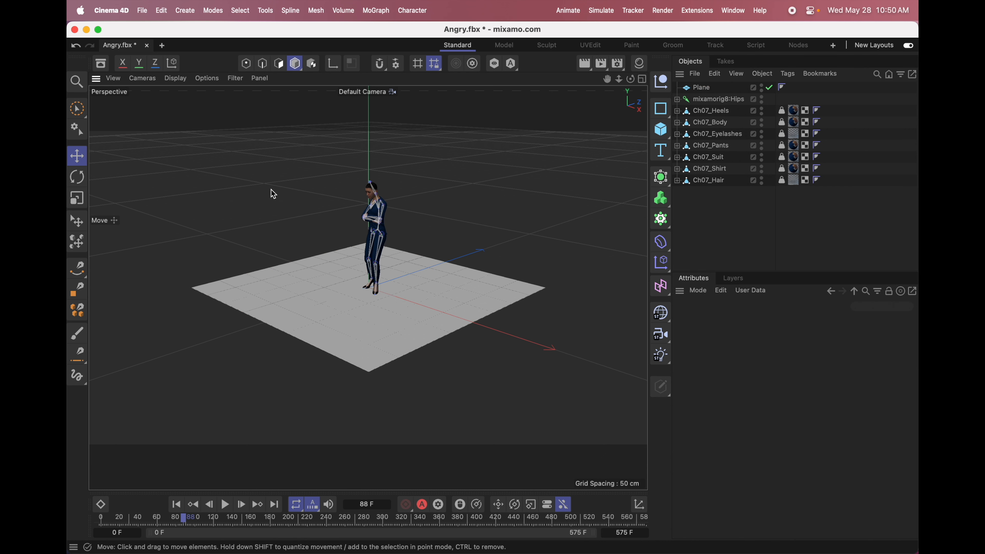
Scale the plane up uniformly until it forms a large floor extending well around the character.
left_click(283, 265)
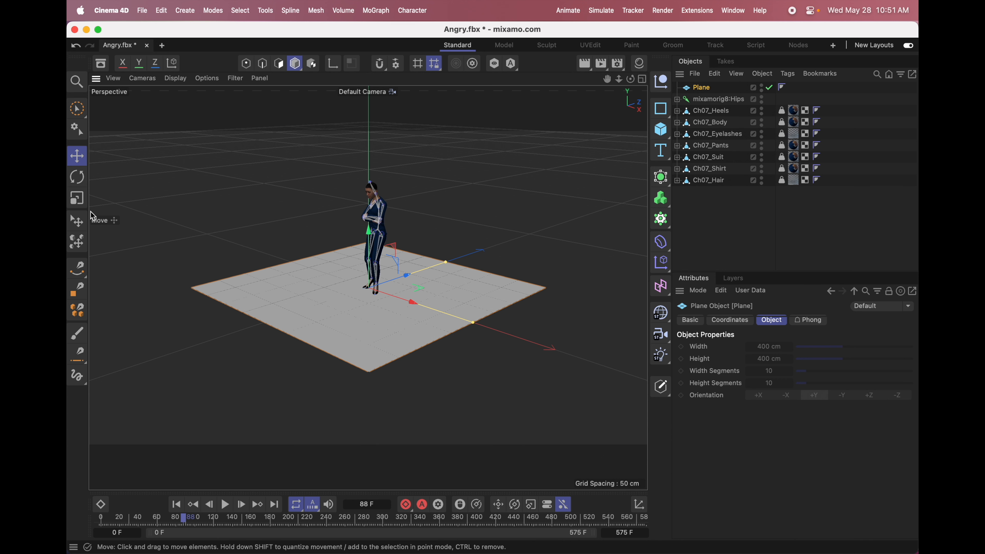
left_click(77, 198)
left_click_drag(284, 300, 282, 322)
left_click(206, 231)
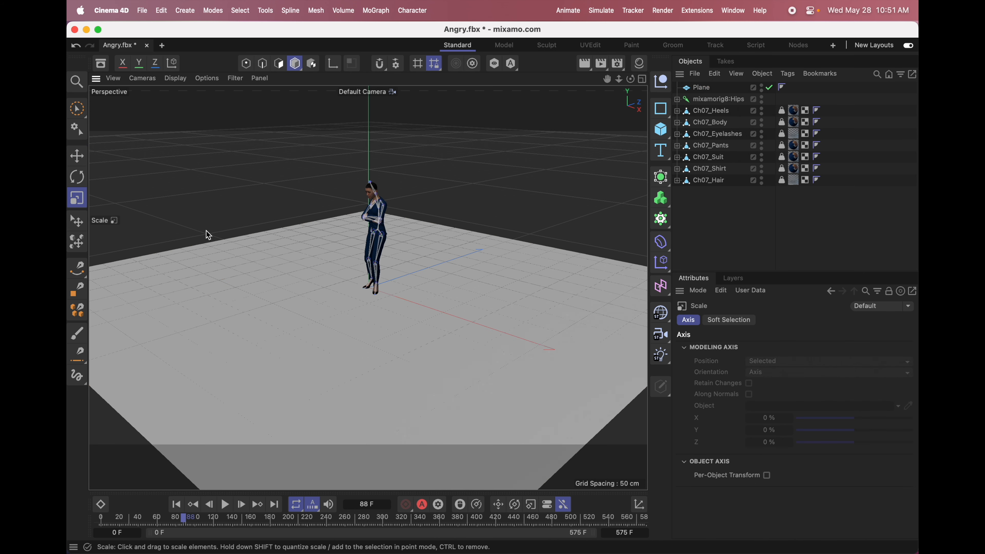
scroll(207, 162, "down", 1)
middle_click(206, 162)
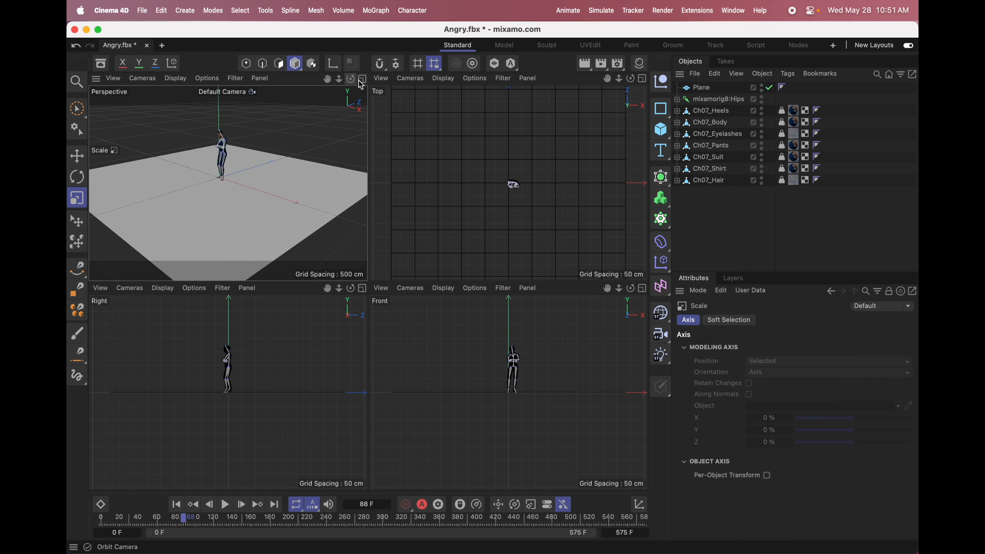
middle_click(338, 189)
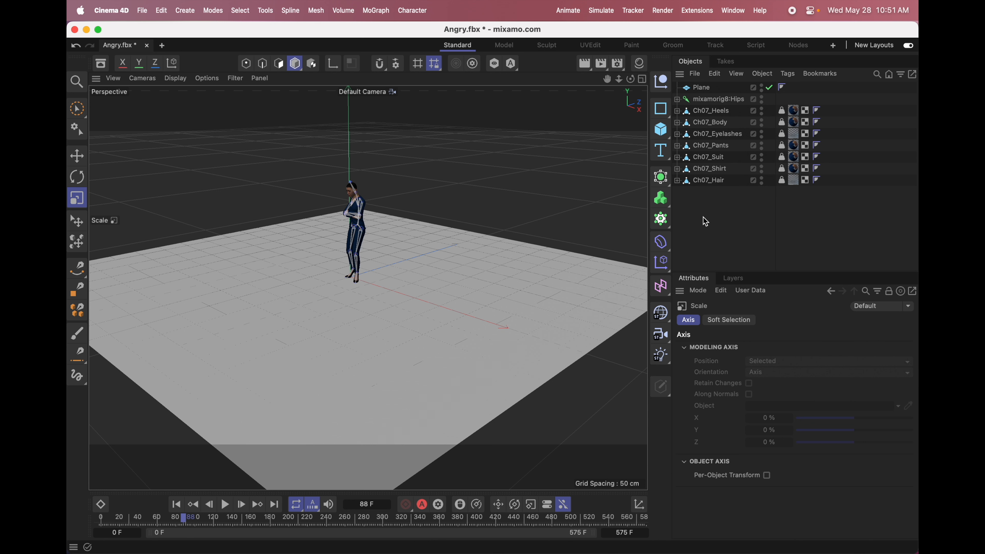
Add a Physical Sky to light the scene.
left_click(661, 314)
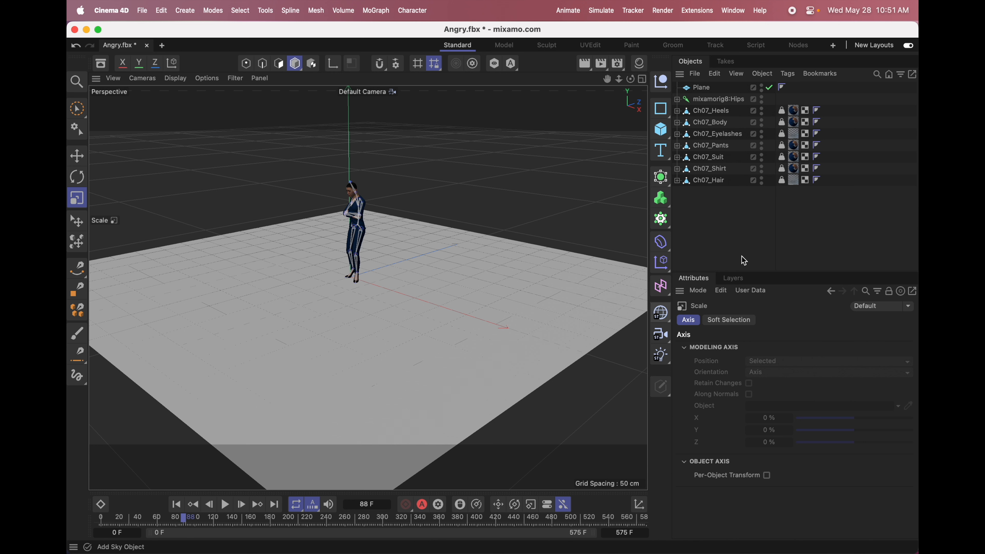
left_click(666, 355)
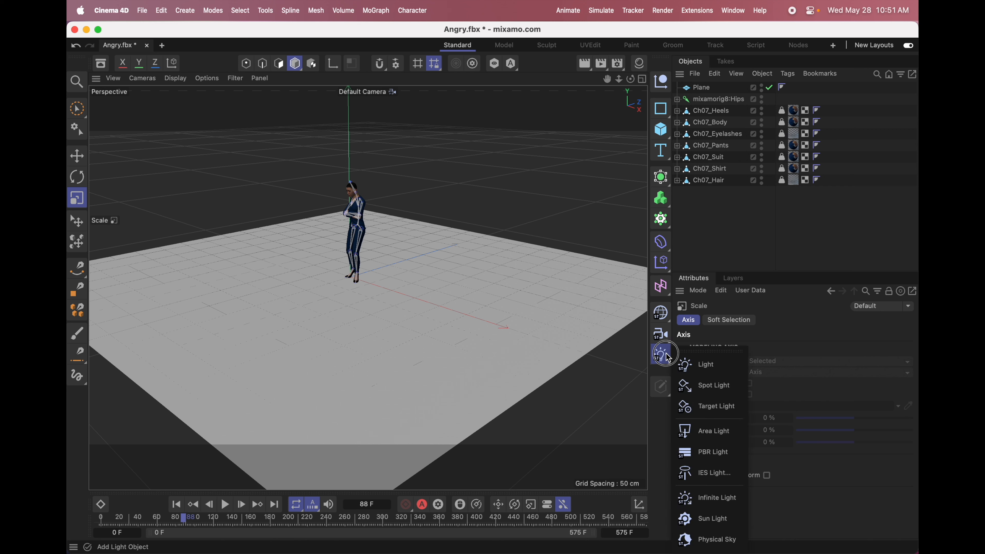
left_click(687, 540)
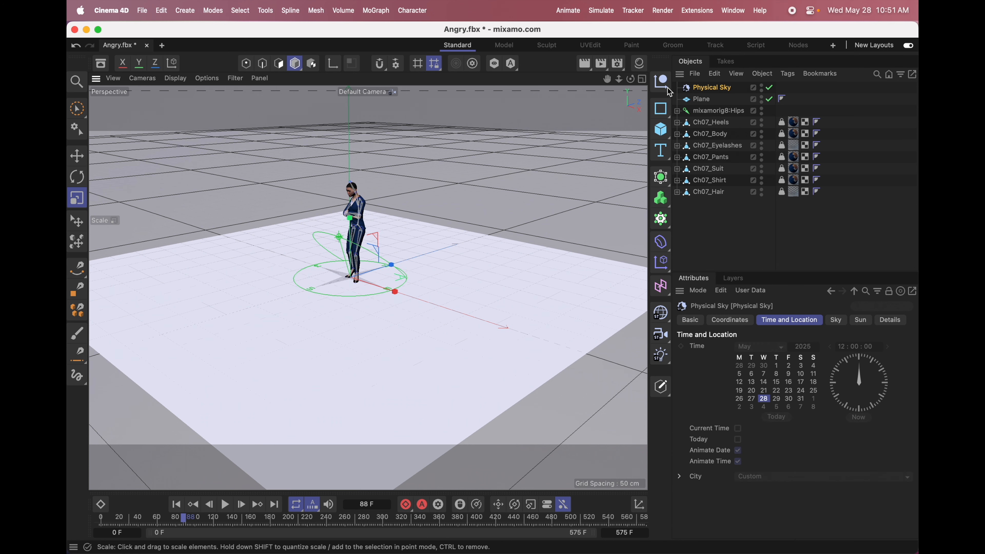
Add a camera, look through it, and frame the full character closer in the shot.
left_click(661, 263)
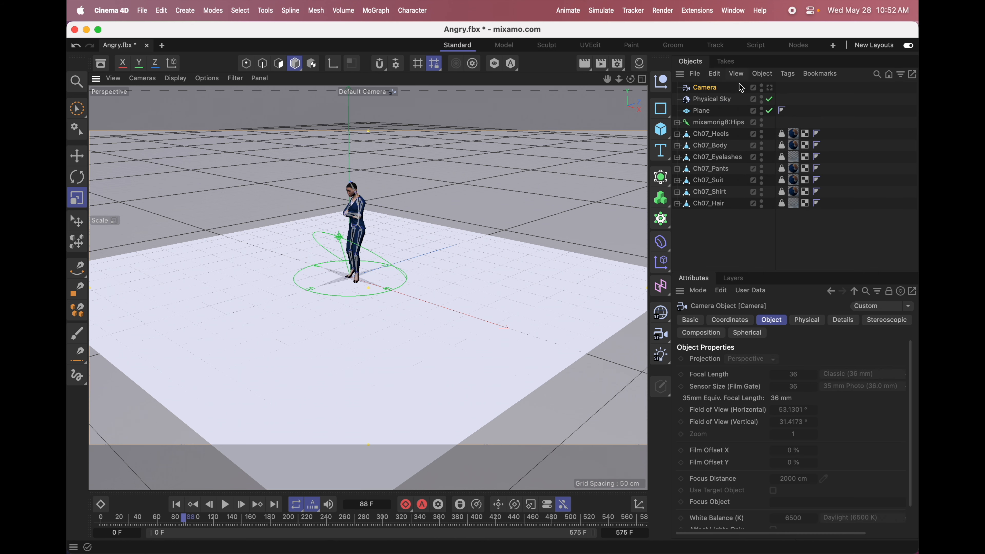
left_click(769, 87)
scroll(302, 202, "up", 3)
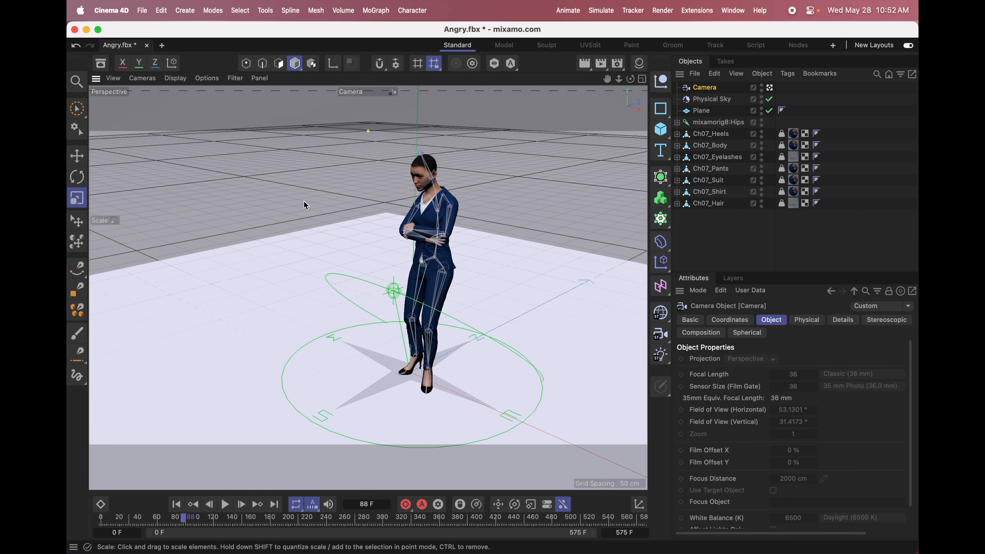
Reframe the camera on the full standing character with floor and sky around it, and play the animation through that view.
scroll(302, 205, "up", 2)
left_click_drag(302, 205, 302, 204, "alt")
middle_click_drag(334, 190, 348, 137, "alt")
mouse_move(248, 236)
left_mouse_down("alt")
mouse_move(243, 243)
mouse_move(242, 234)
left_mouse_up("alt")
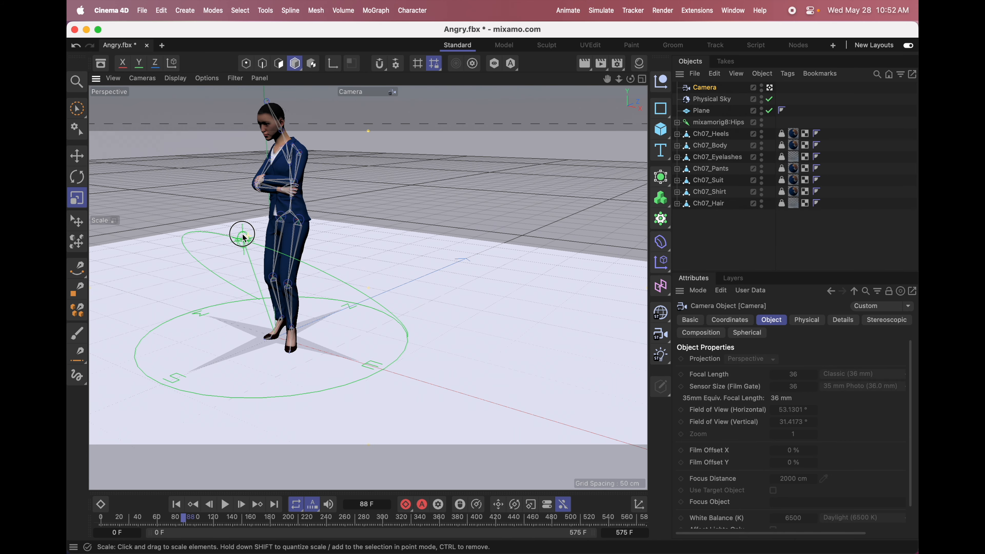
middle_click_drag(457, 252, 511, 261, "alt")
left_click_drag(513, 265, 499, 255, "alt")
left_click(225, 504)
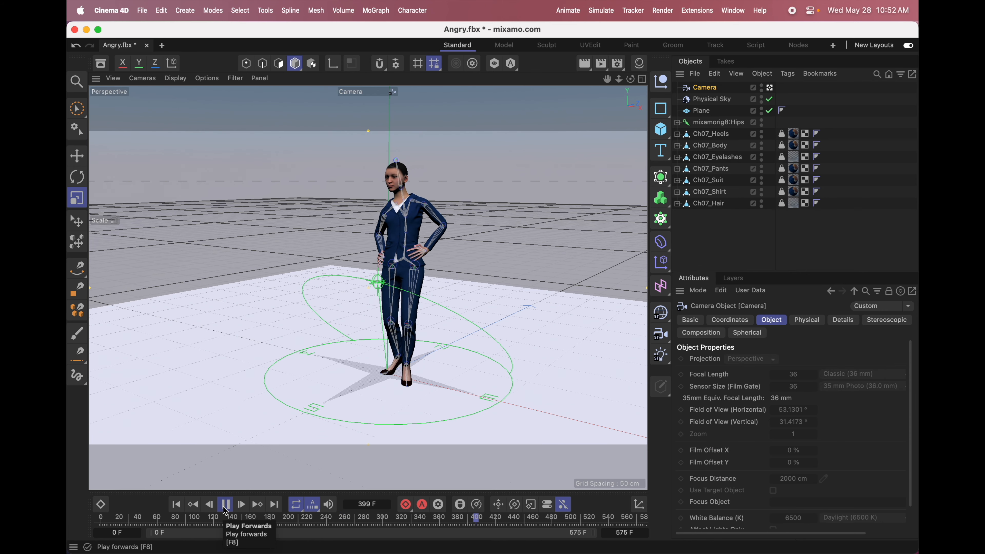
left_click(225, 506)
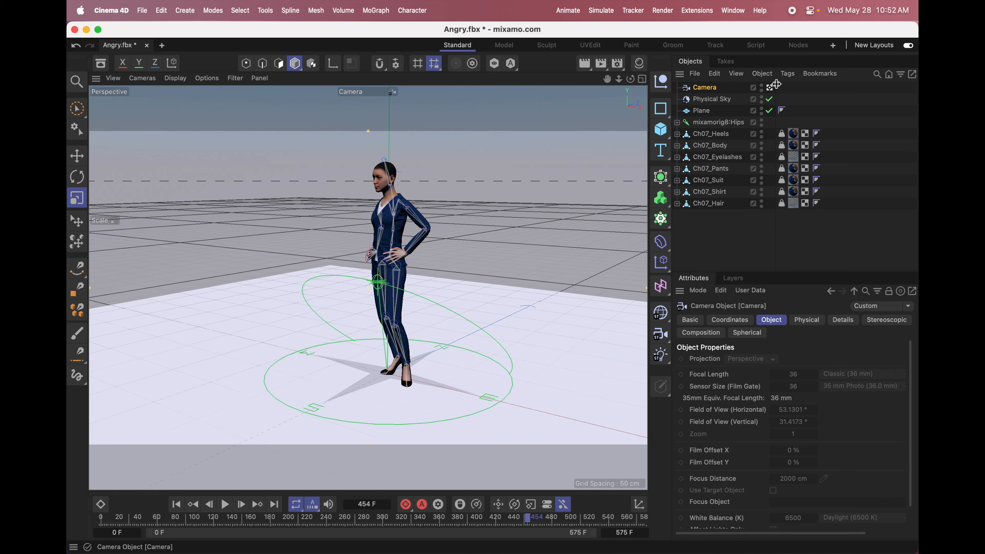
Set the frame range in the render output settings to run from frame 0 to frame 200.
left_click(620, 64)
left_click_drag(664, 64, 336, 73)
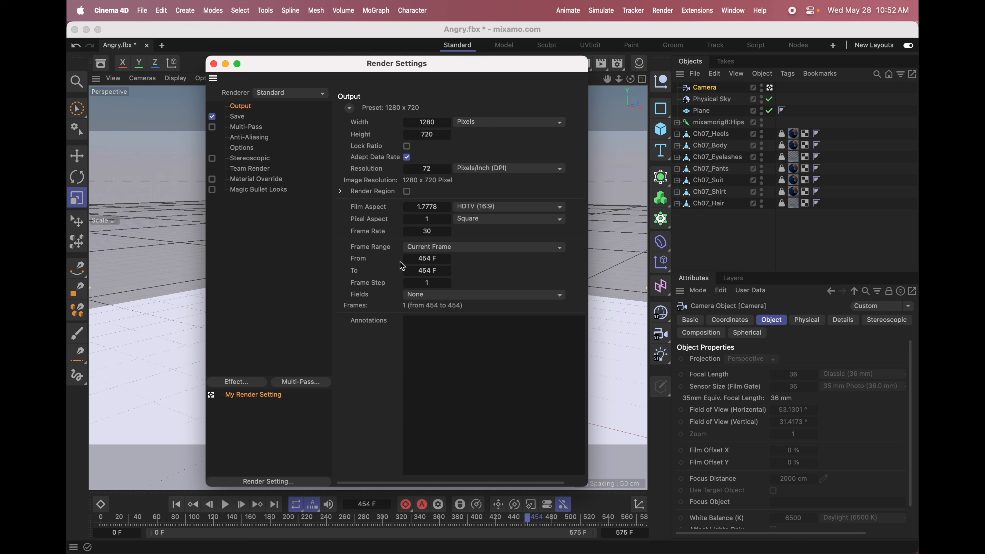
left_click(421, 247)
left_click(431, 285)
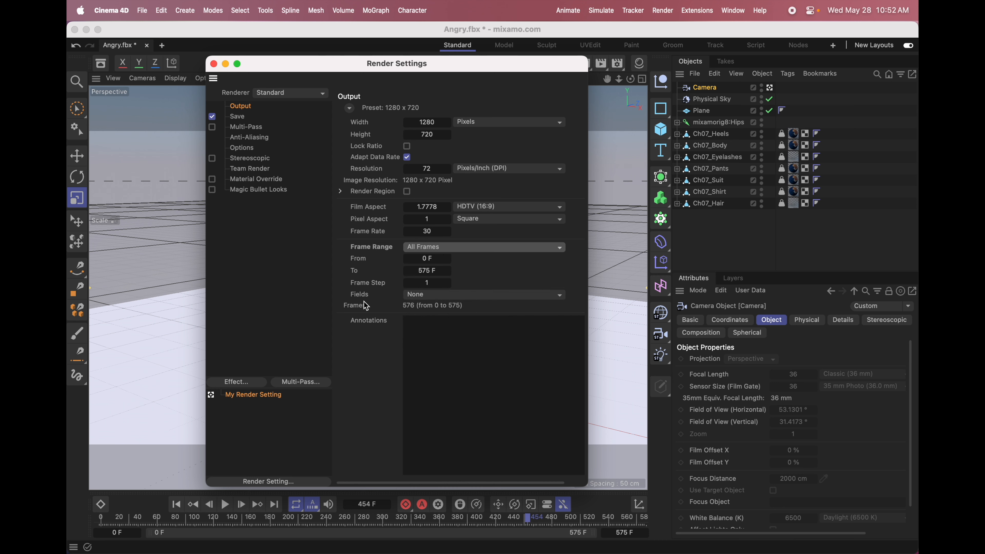
left_click(423, 271)
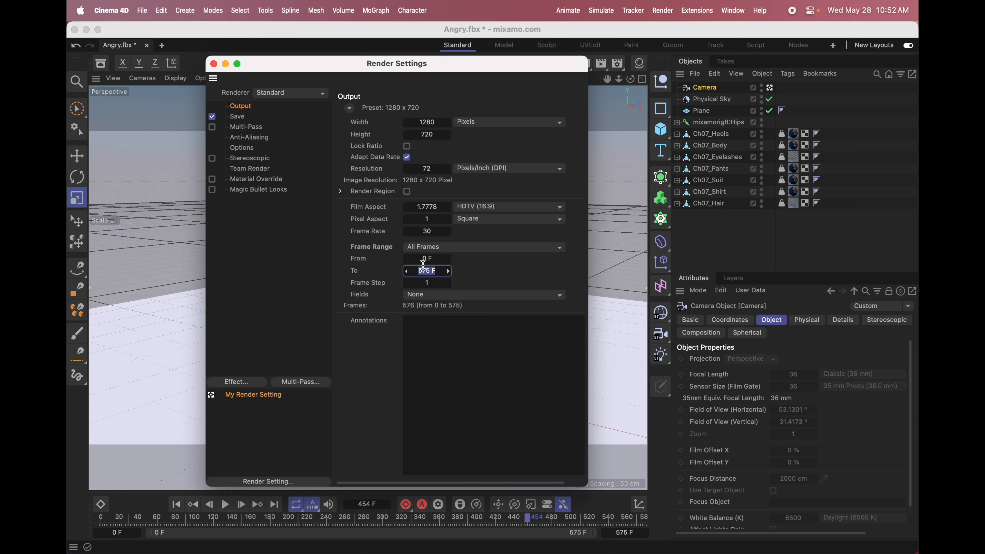
type("200")
key("Return")
Set the render to save to the Desktop as Untitled in MP4 format, and close the render settings.
left_click(247, 117)
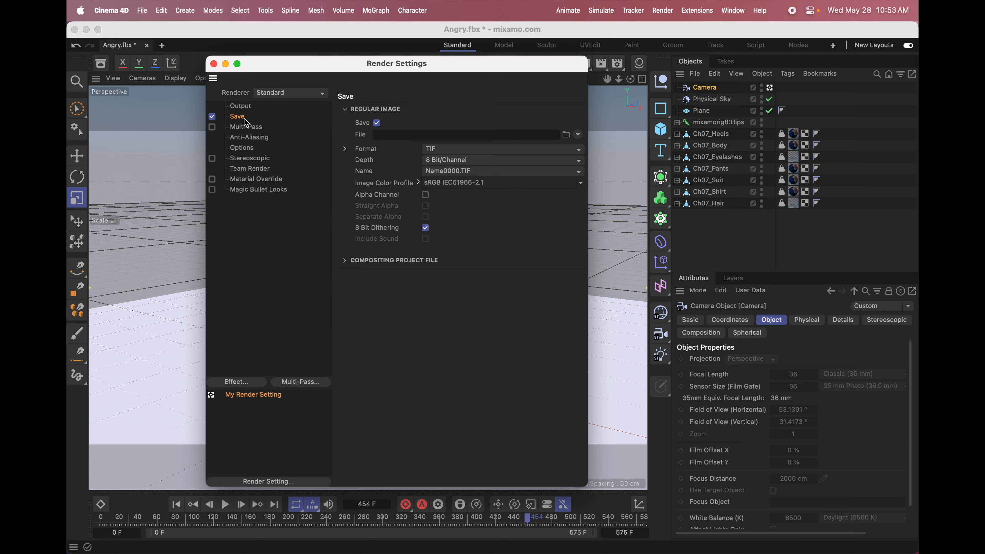
left_click(566, 135)
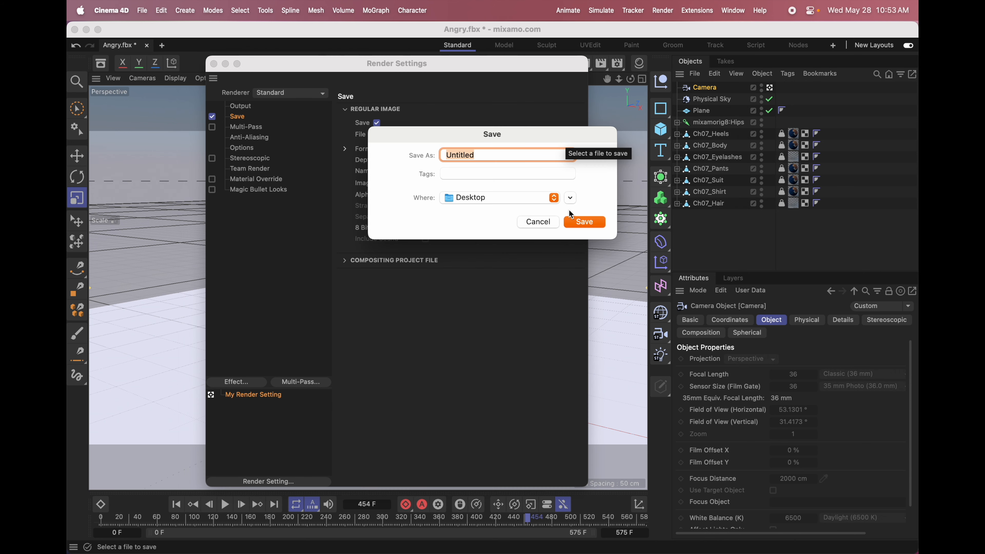
left_click(574, 221)
left_click(461, 149)
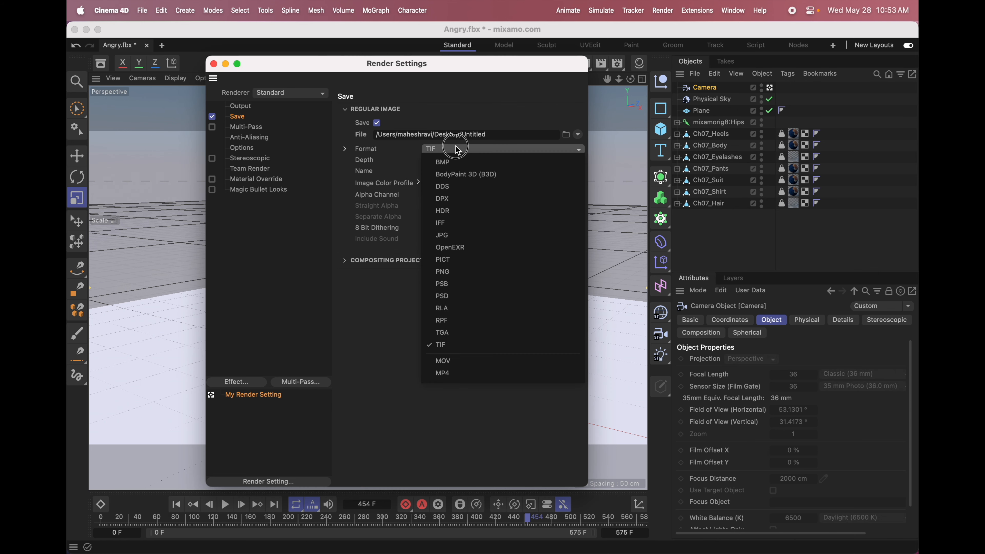
left_click(442, 373)
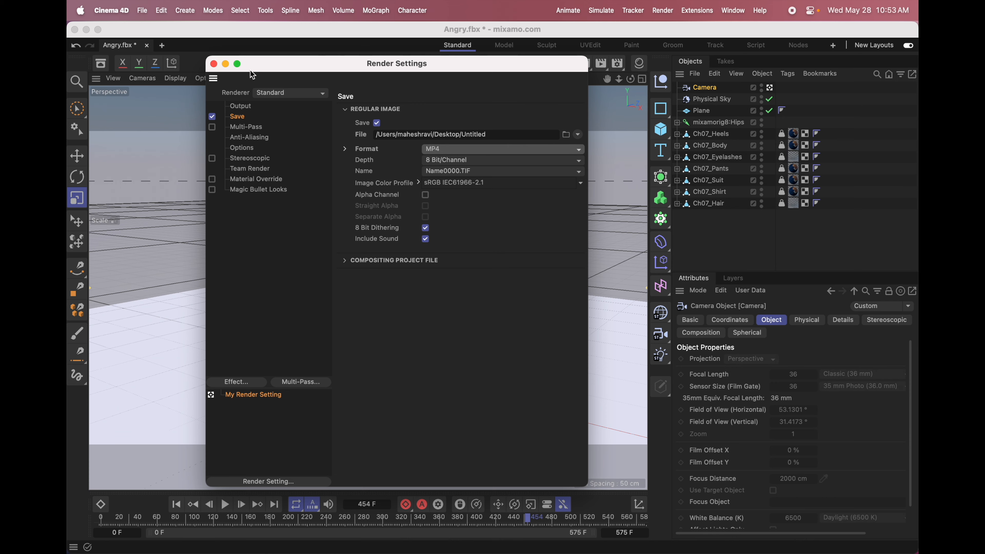
left_click(213, 64)
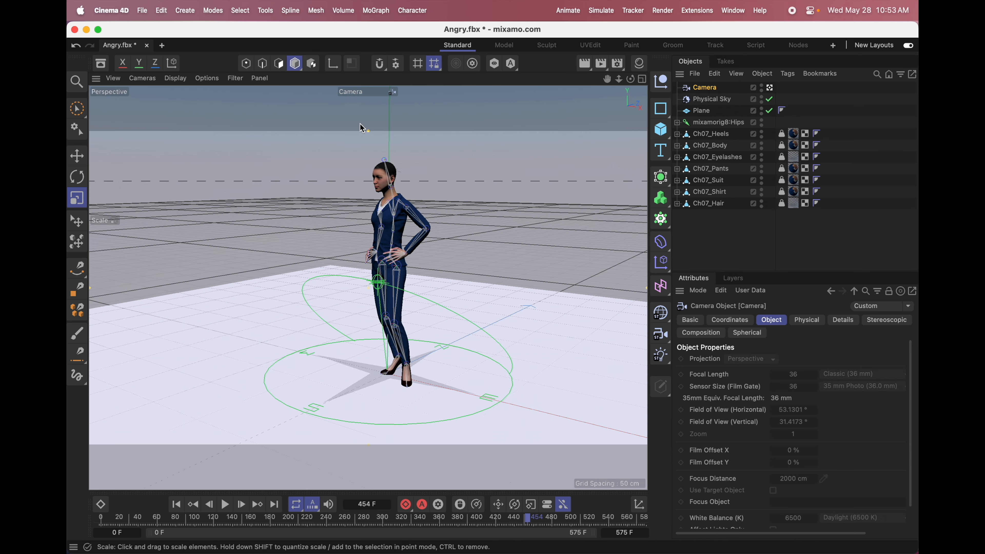
Render the animation to the Picture Viewer, close the viewer when rendering is complete, and minimize the Cinema 4D window.
left_click(607, 65)
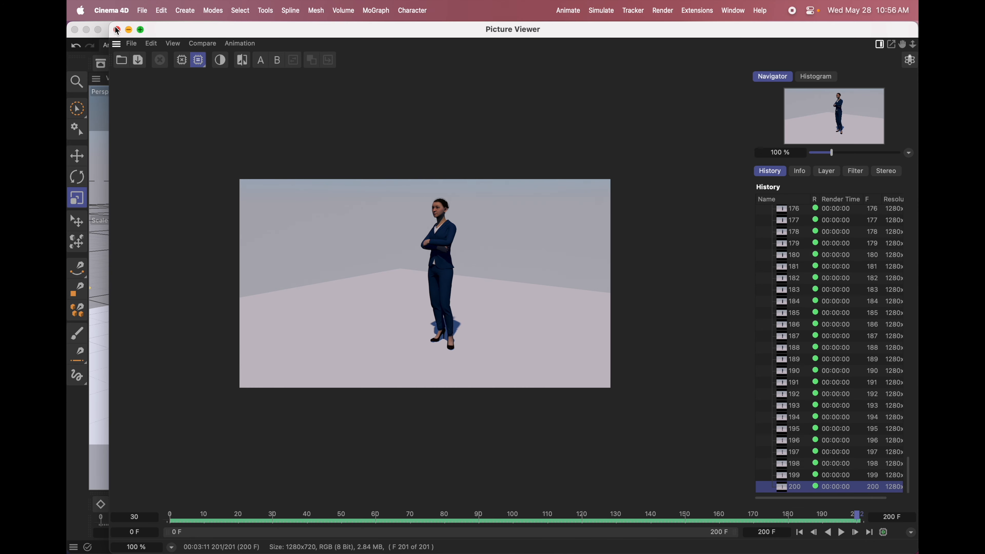
left_click(116, 30)
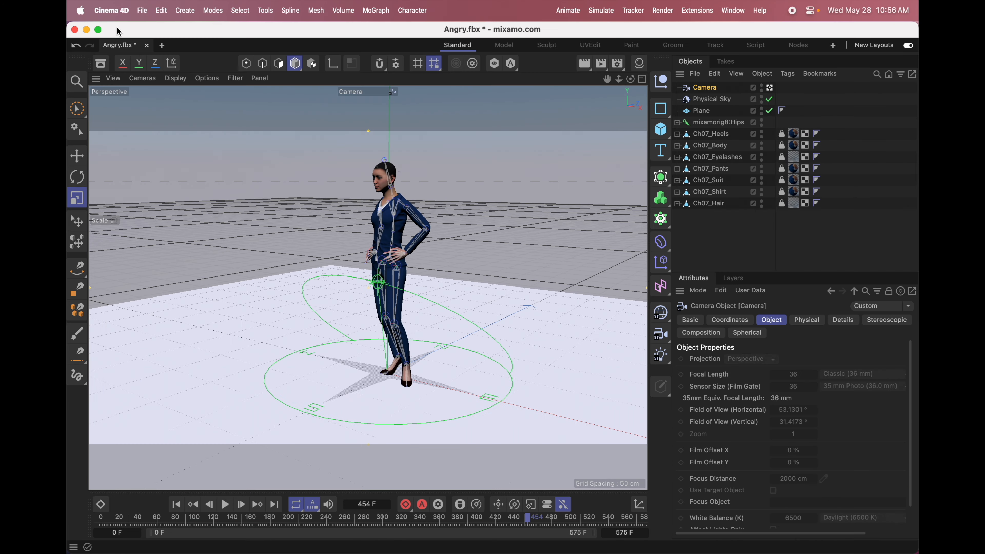
left_click(86, 30)
Preview the rendered Untitled.mp4 video on the desktop and close the preview.
left_click(762, 41)
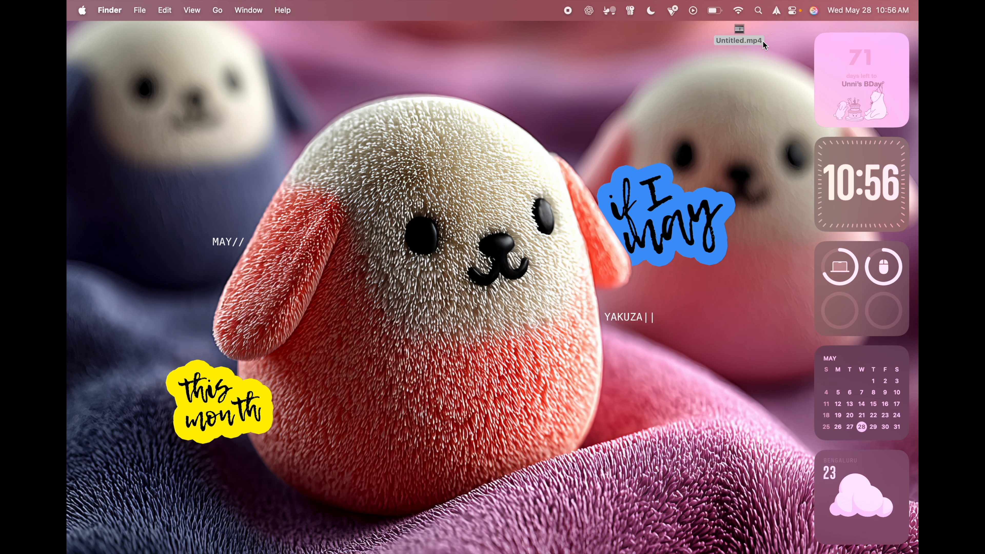
key("space")
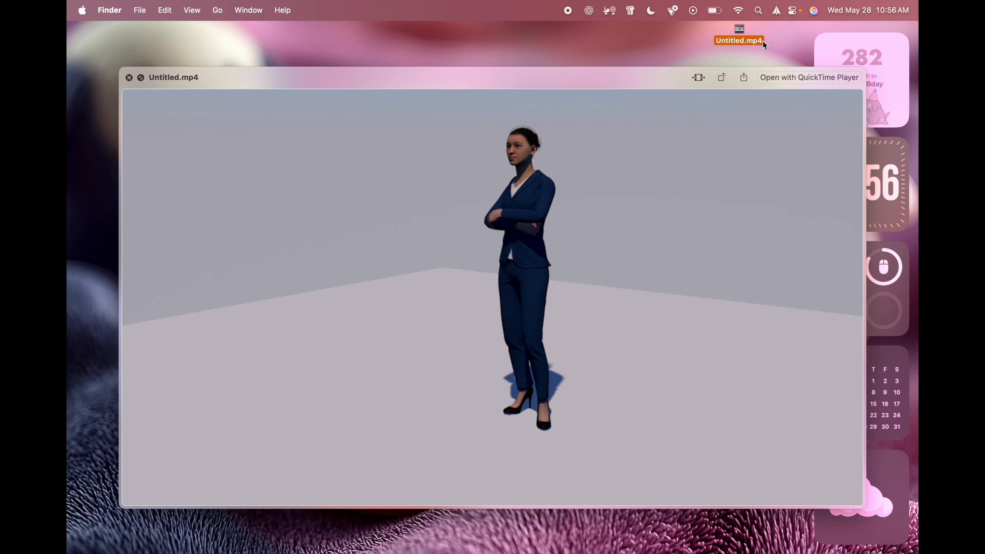
key("space")
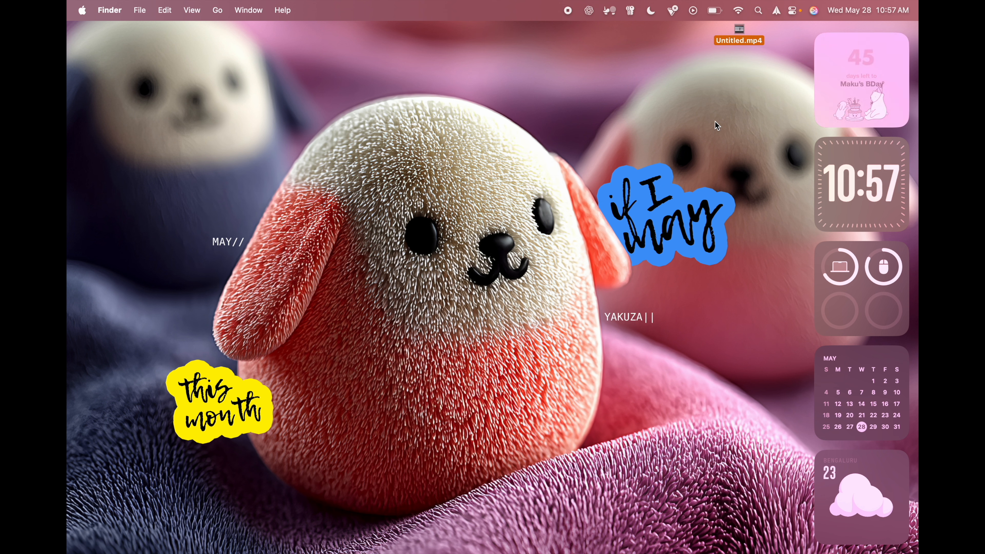
Switch to Safari and open the Video Restyle tool on the Krea site.
mouse_move(73, 166)
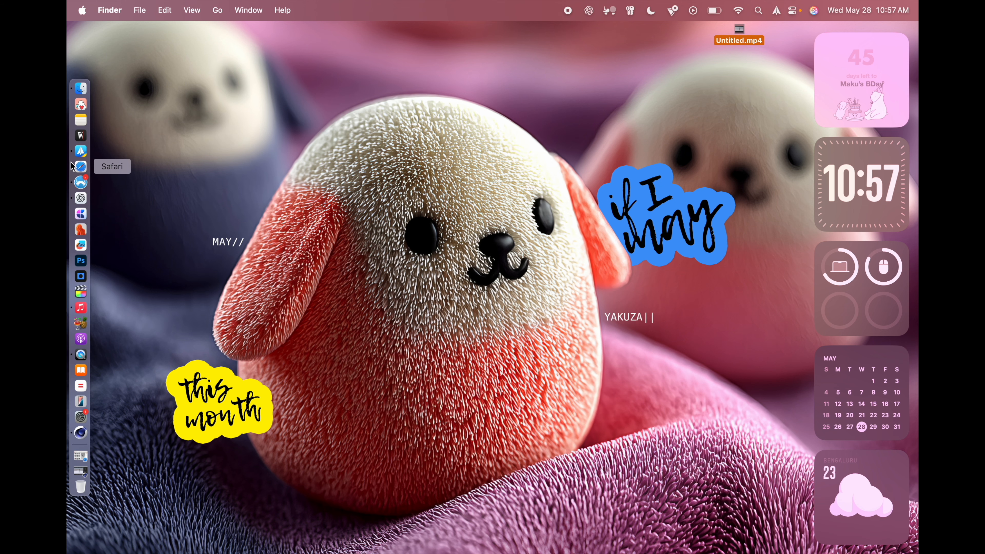
left_click(80, 167)
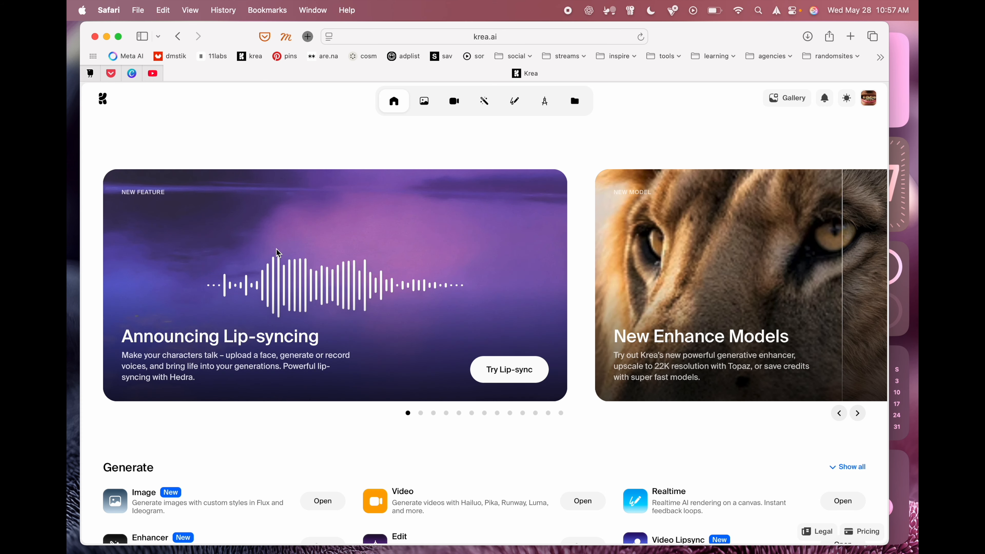
mouse_move(403, 101)
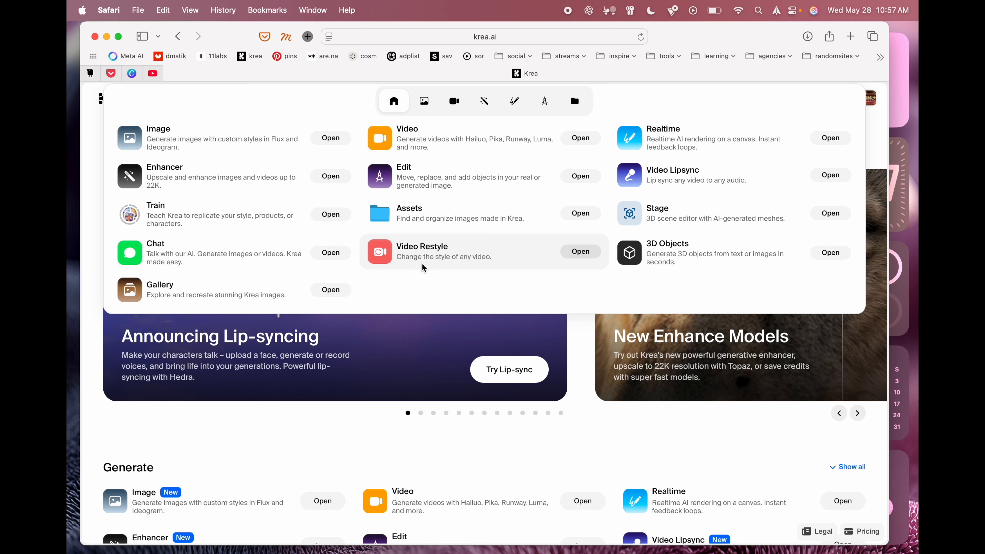
left_click(578, 254)
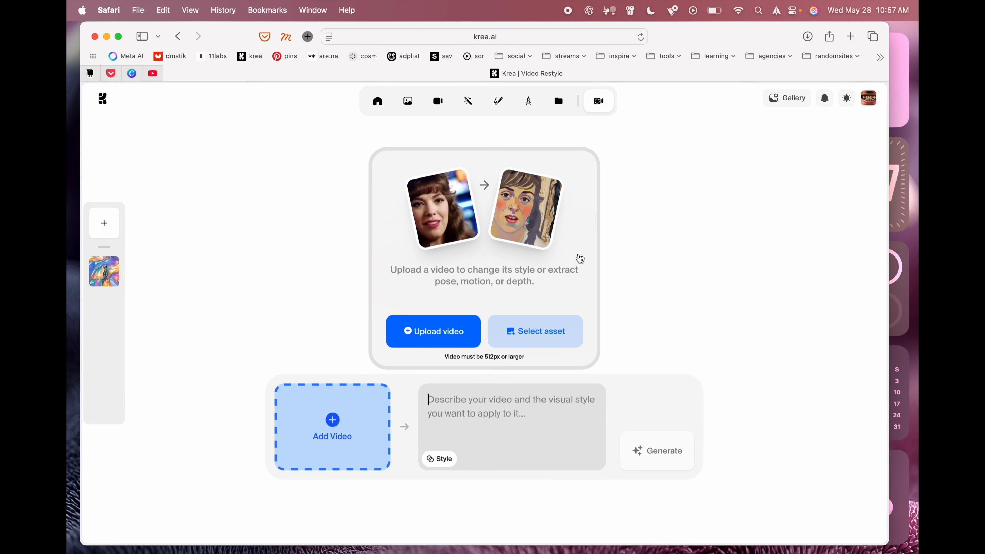
Upload Untitled.mp4 from the Desktop folder as the video to restyle.
left_click(407, 338)
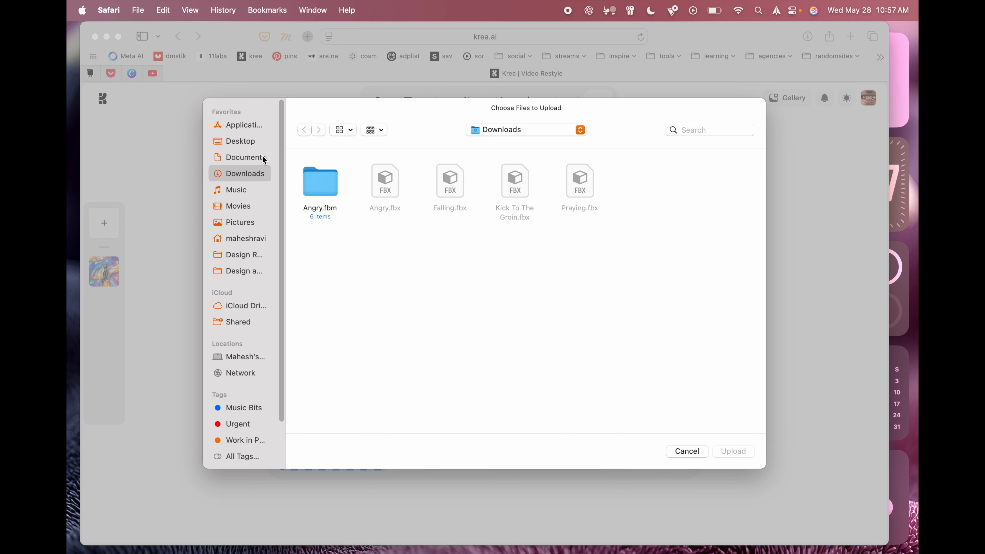
left_click(249, 142)
left_click(331, 188)
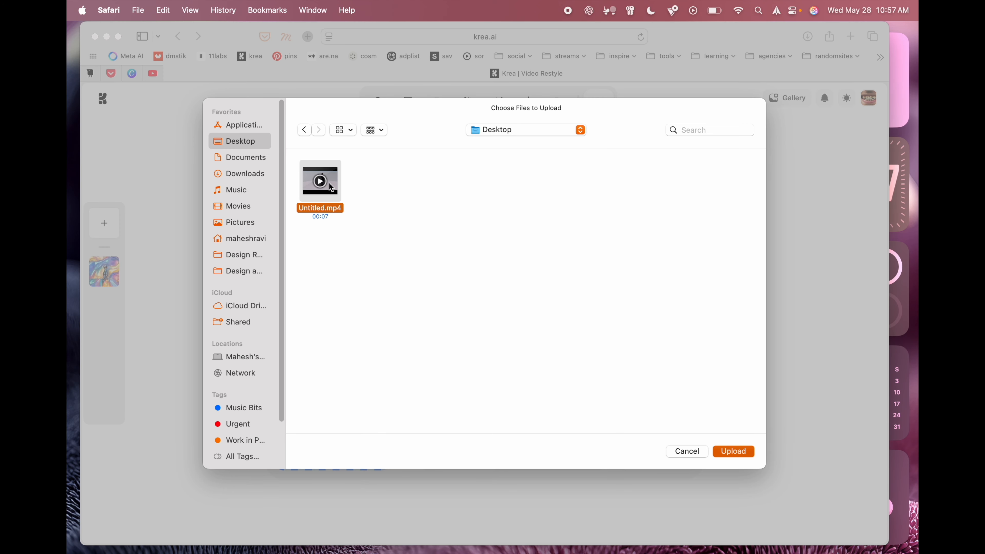
double_click(330, 189)
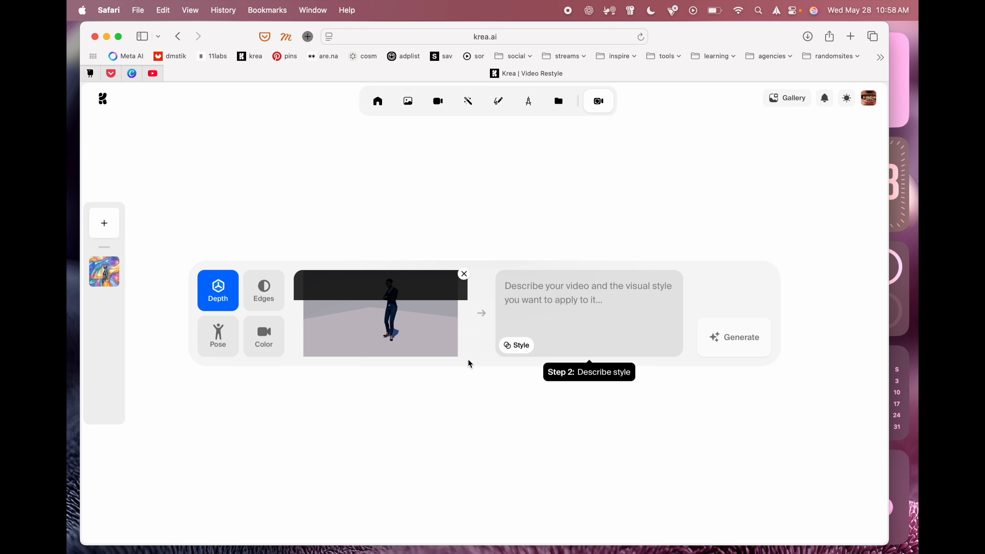
Enter the style description "a character covered in green fluffy grass with big white eyes".
left_click(546, 301)
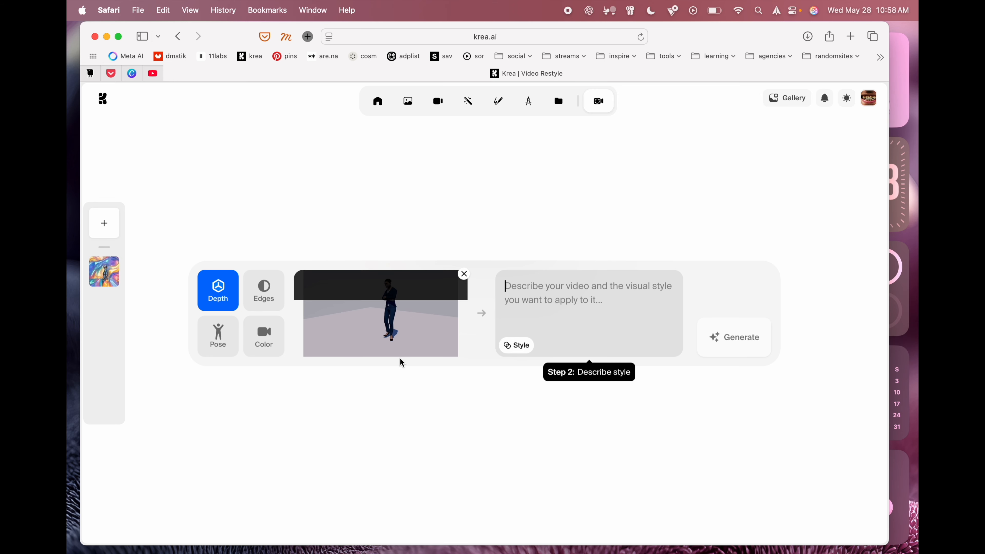
type("a character covered in green fluffy grass with big white eyes")
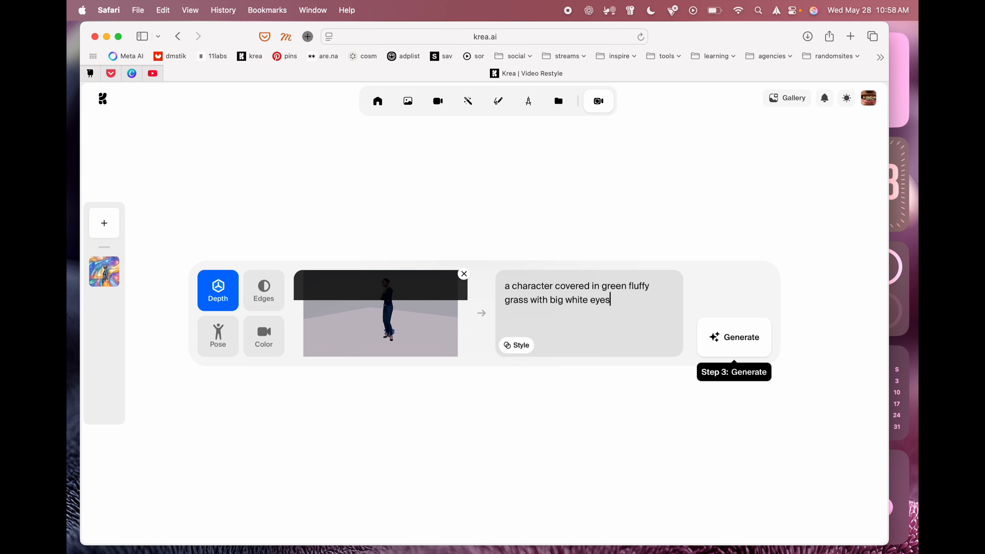
Browse the community styles and add the Fluffy Creatures style to the video restyle.
left_click(528, 348)
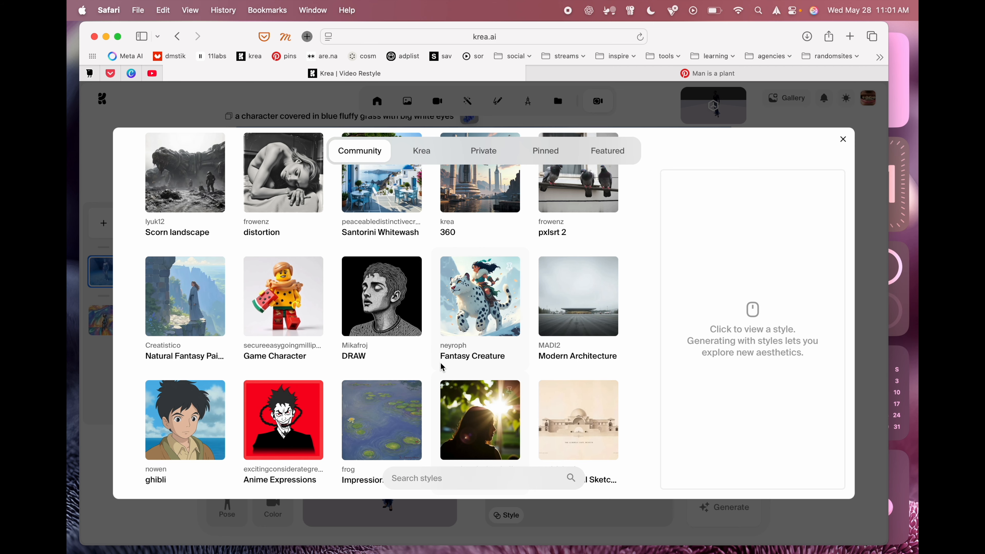
scroll(385, 283, "down", 4)
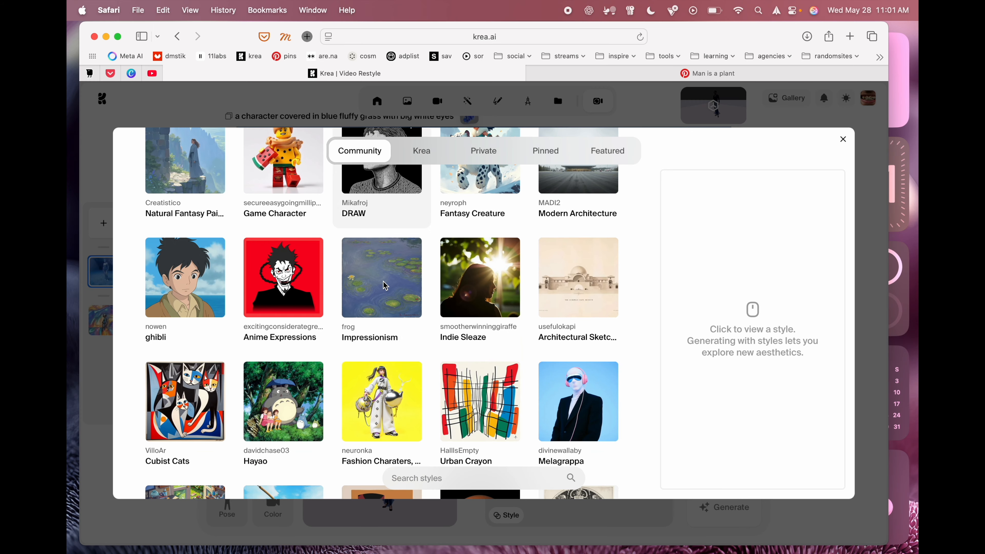
scroll(385, 286, "down", 7)
scroll(387, 284, "down", 4)
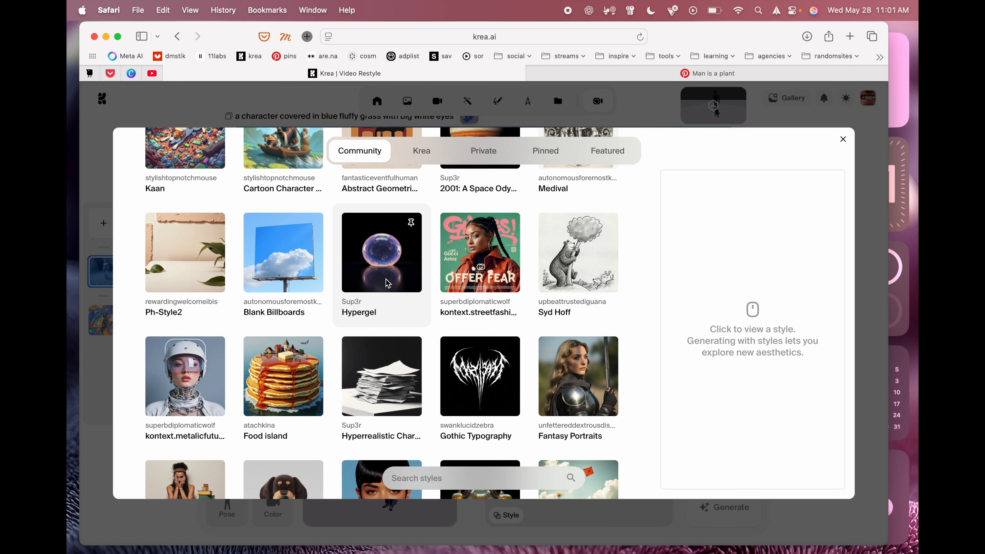
scroll(388, 283, "down", 8)
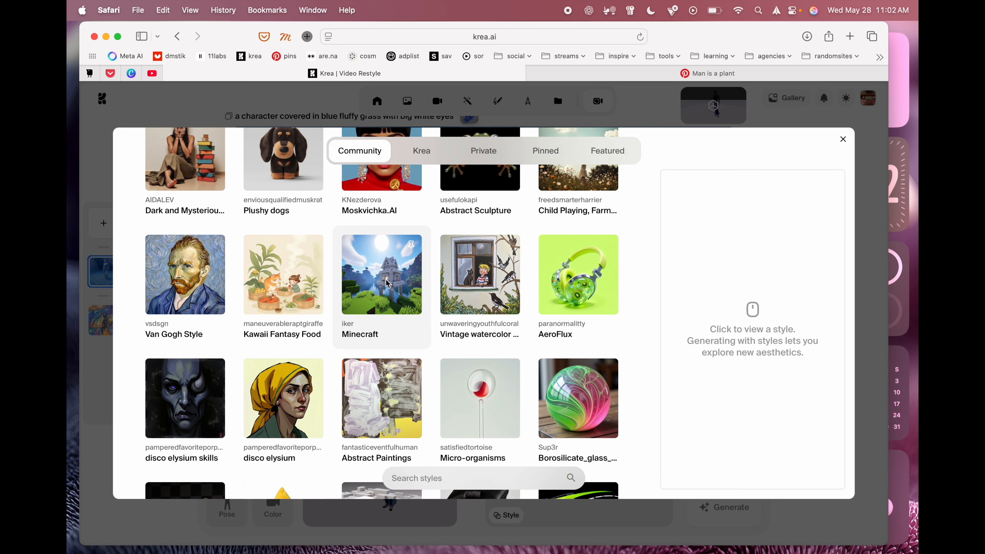
scroll(387, 284, "down", 2)
scroll(364, 338, "up", 8)
scroll(344, 395, "down", 4)
scroll(344, 394, "down", 18)
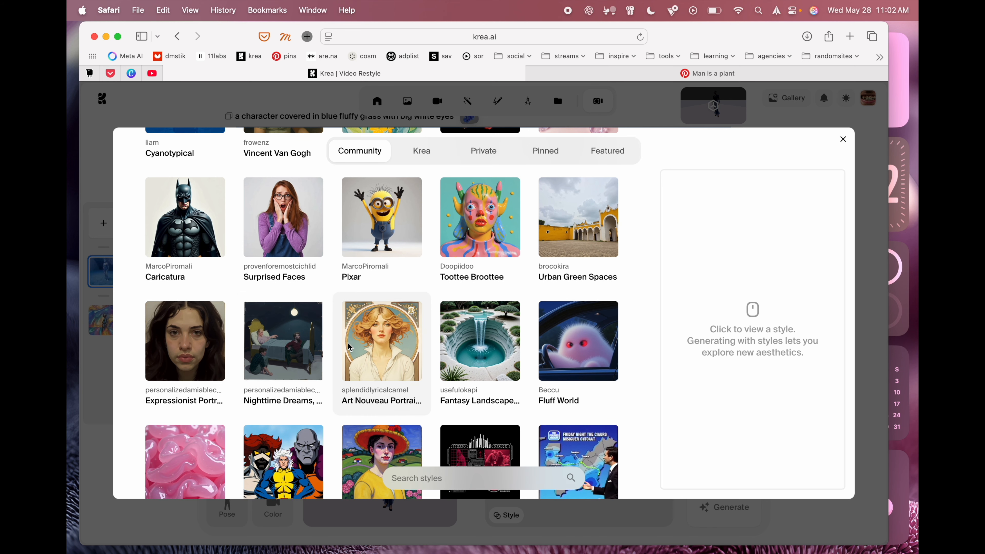
scroll(350, 346, "down", 5)
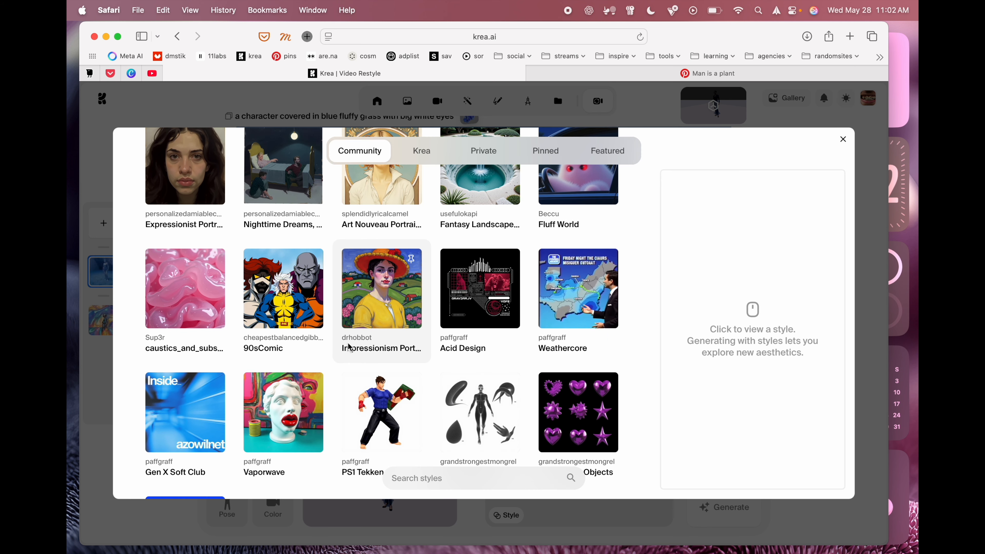
scroll(348, 346, "down", 3)
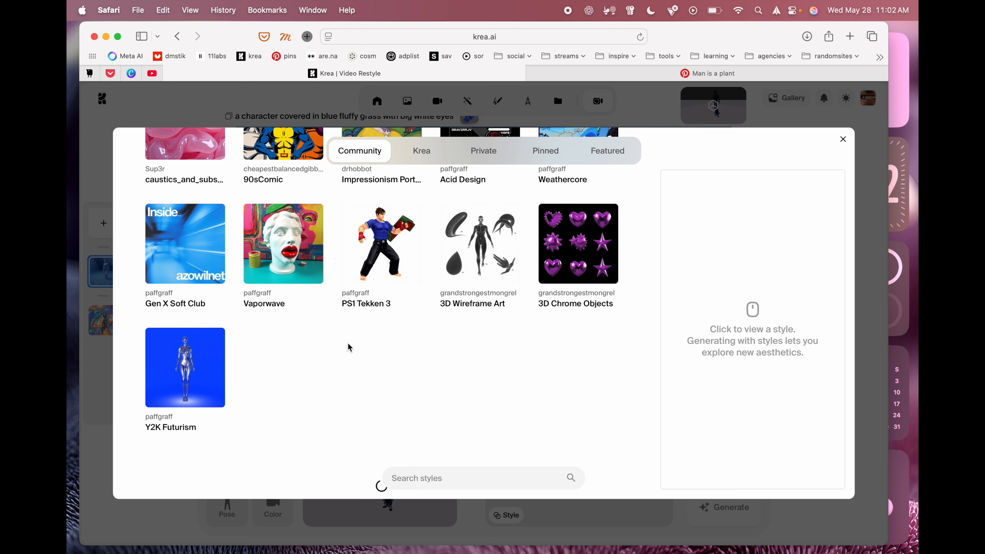
scroll(350, 347, "down", 5)
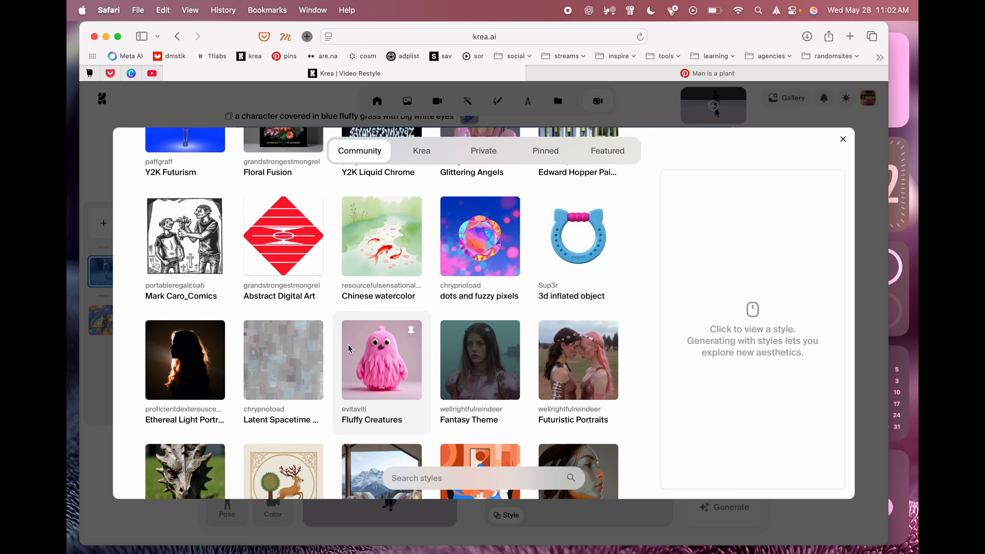
scroll(350, 348, "down", 1)
left_click(374, 358)
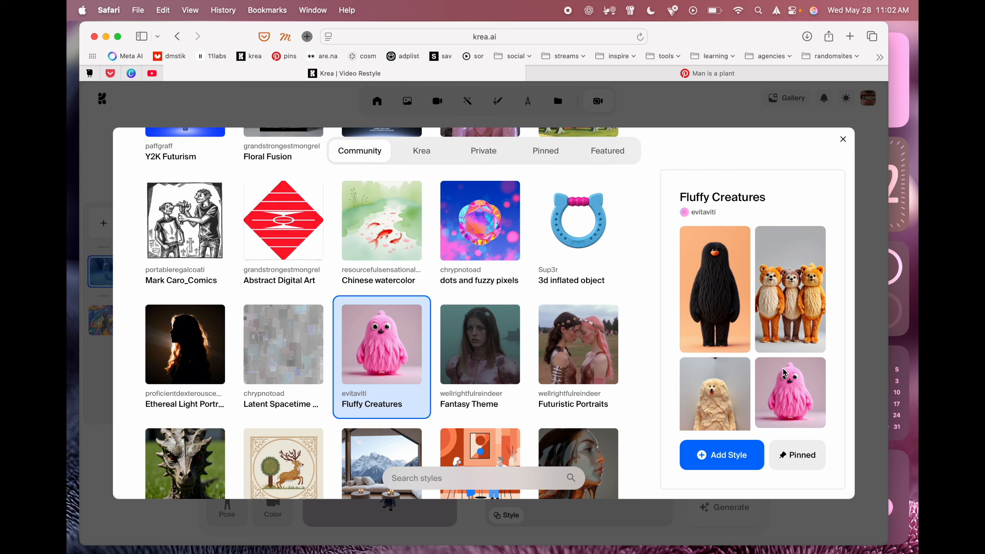
left_click(721, 454)
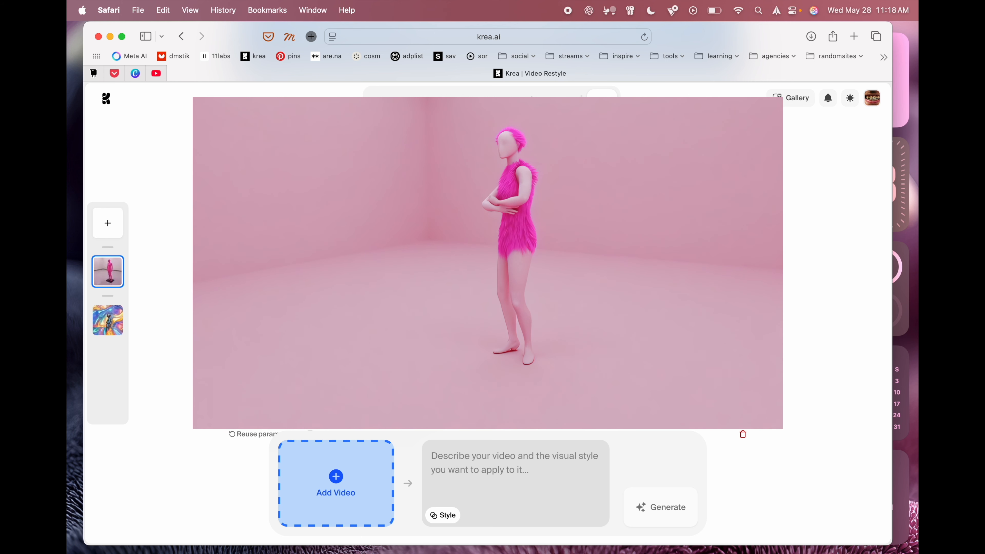
Scrub through the generated video of the pink fluffy character to review its motion.
left_click_drag(565, 426, 609, 423)
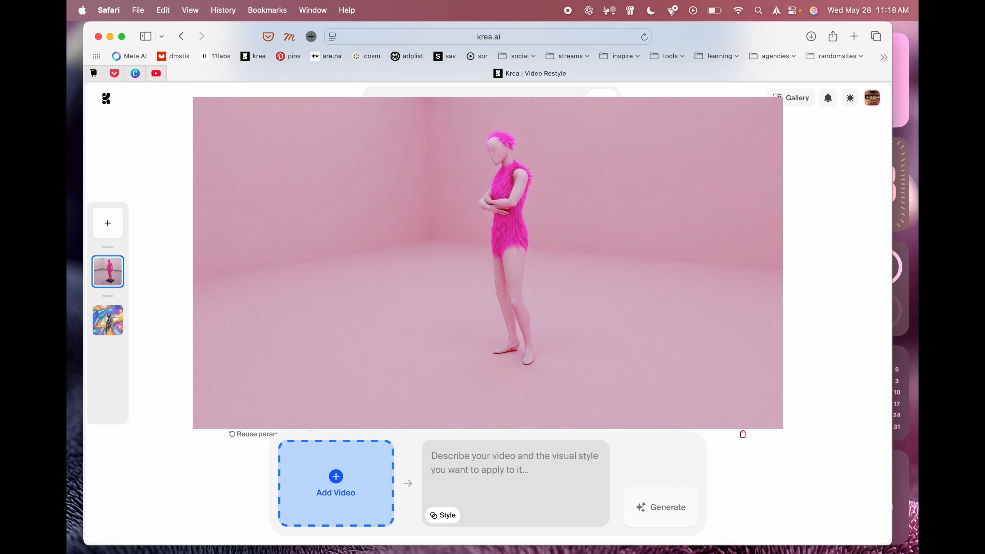
left_click_drag(677, 410, 637, 410)
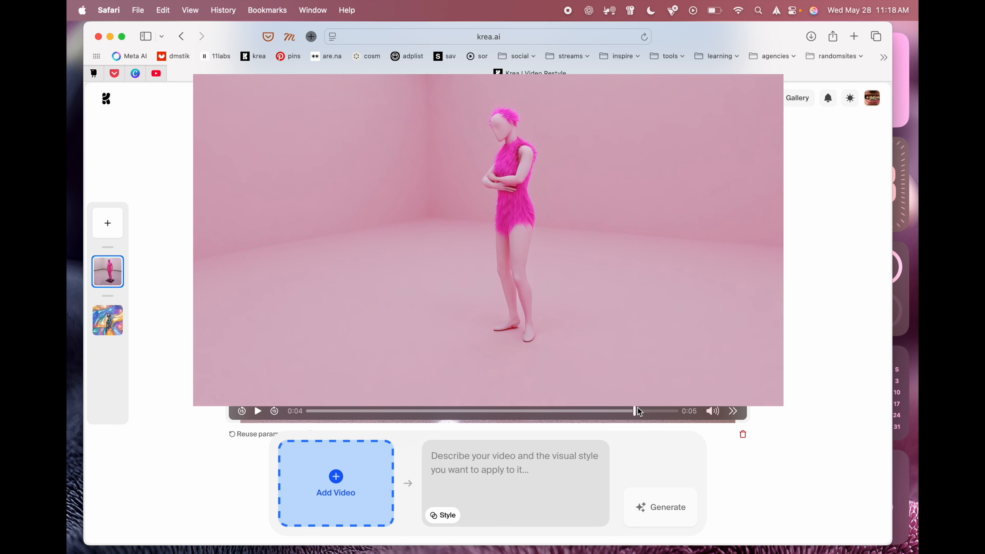